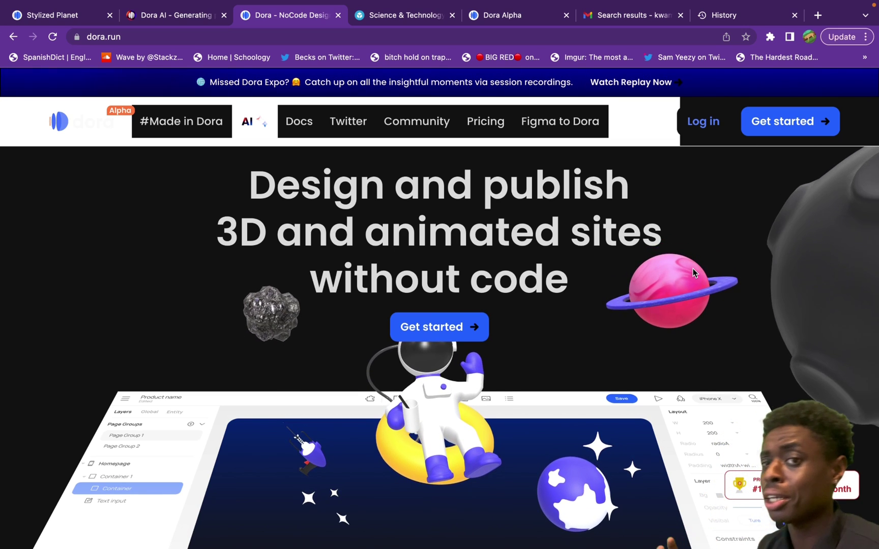
# Scroll the dora.run homepage down to the 'Unleash the power of 3D web design' astronaut section.
pyautogui.scroll(-3, 693, 269)
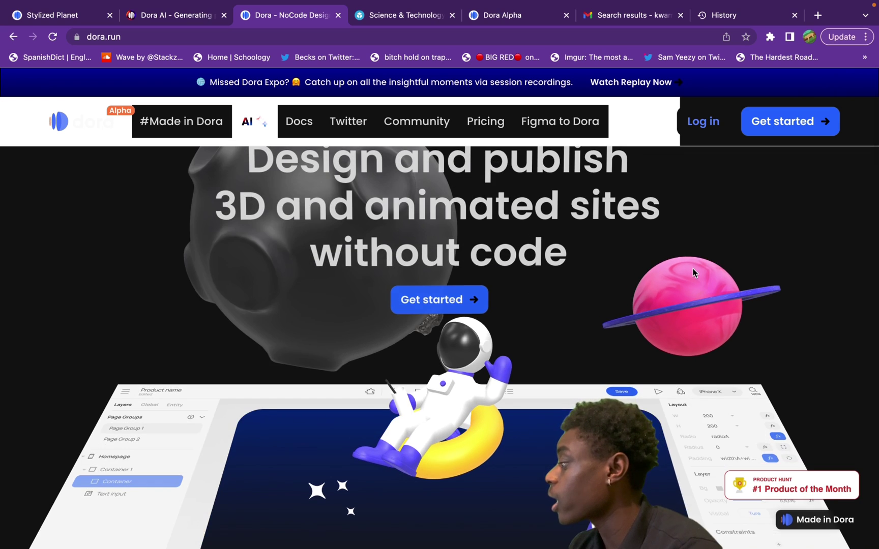
pyautogui.scroll(-3, 693, 268)
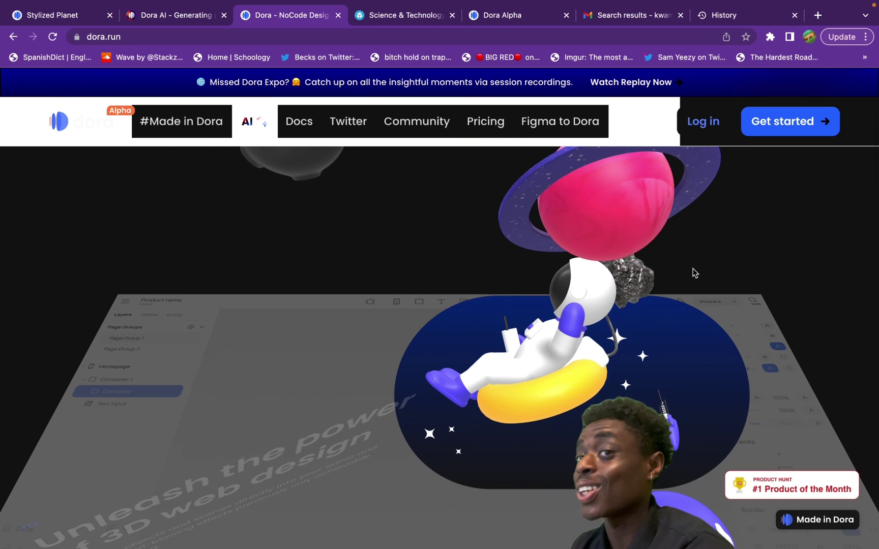
pyautogui.scroll(-3, 695, 273)
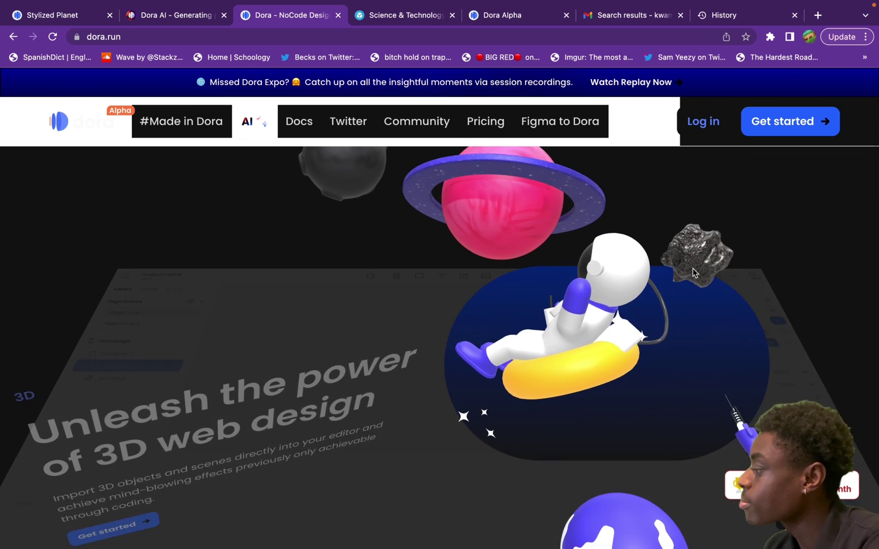
pyautogui.scroll(-2, 693, 268)
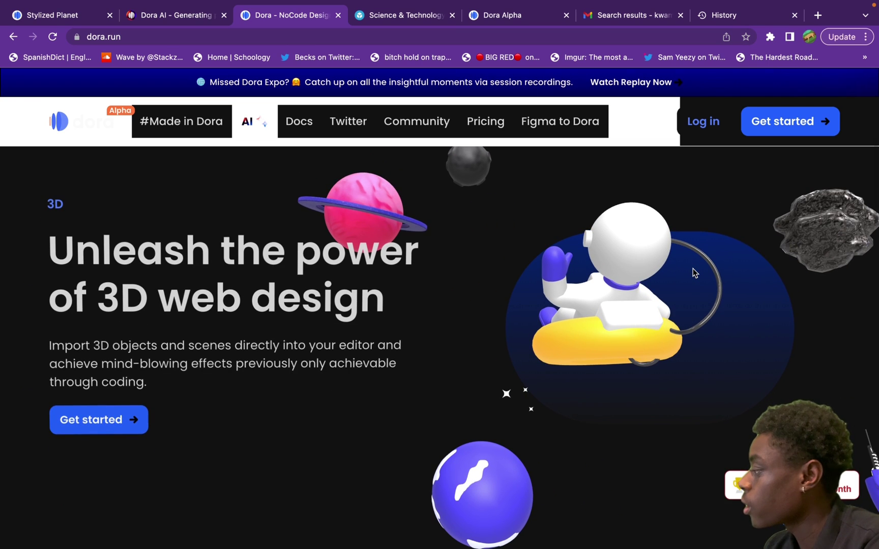
pyautogui.scroll(-2, 692, 268)
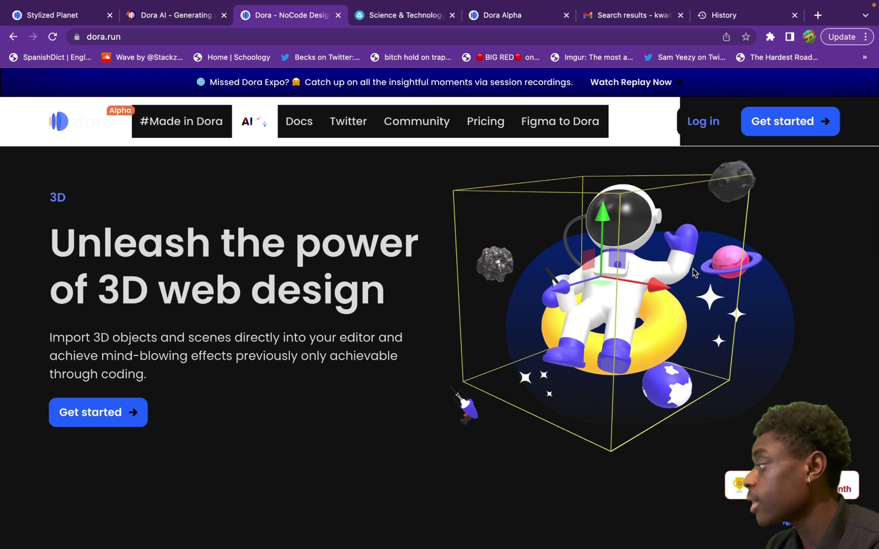
pyautogui.scroll(-1, 695, 273)
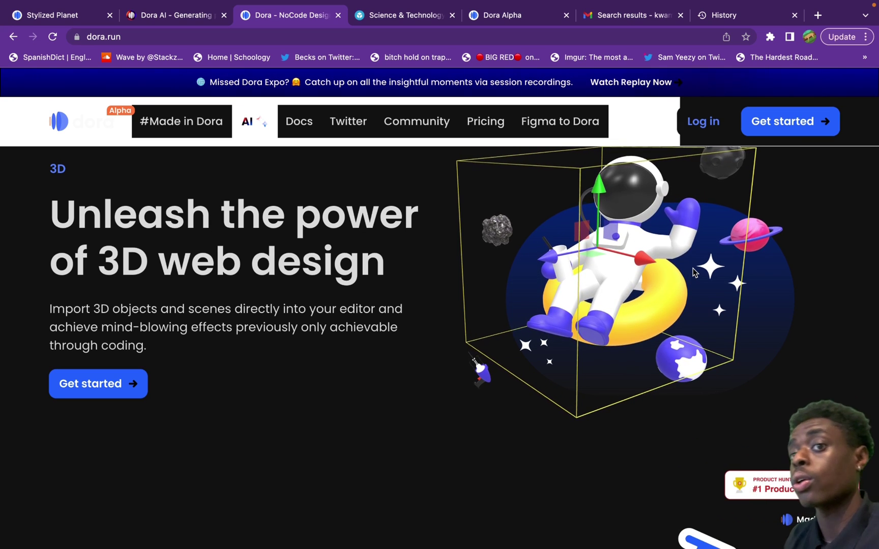
pyautogui.scroll(1, 694, 272)
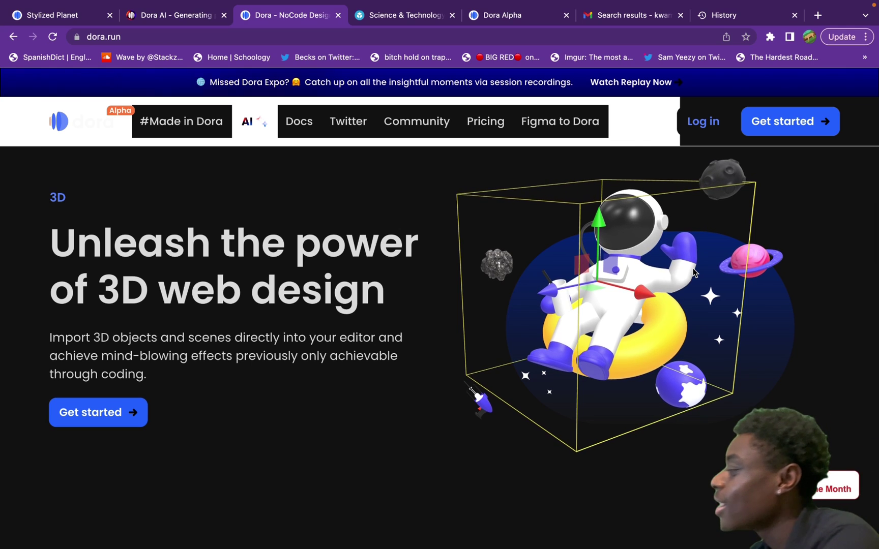
pyautogui.scroll(-1, 694, 273)
pyautogui.scroll(-3, 695, 273)
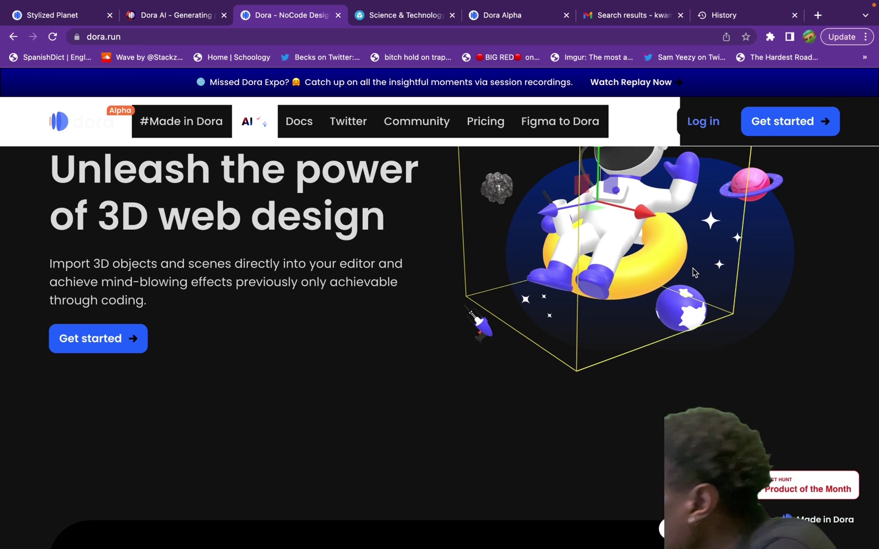
pyautogui.scroll(2, 693, 269)
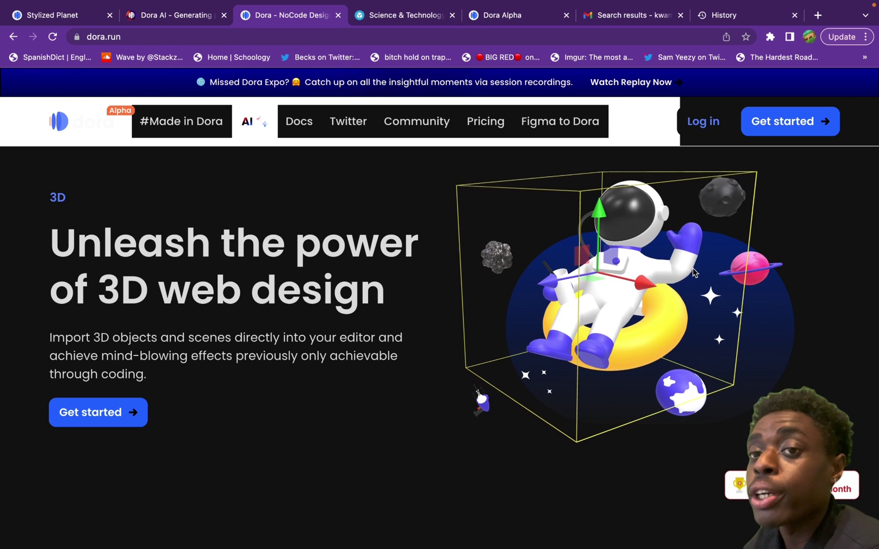
pyautogui.hotkey('ctrl', 'Tab')
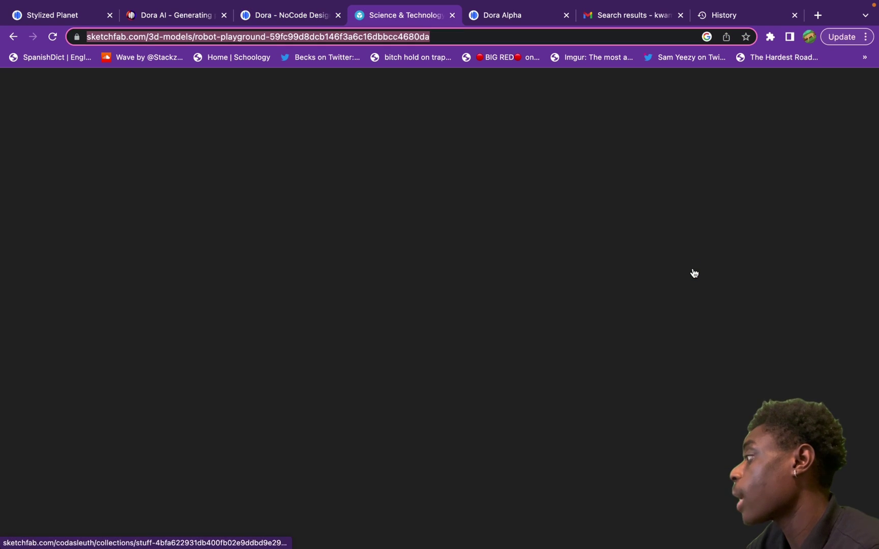
pyautogui.hotkey('ctrl', 'Tab')
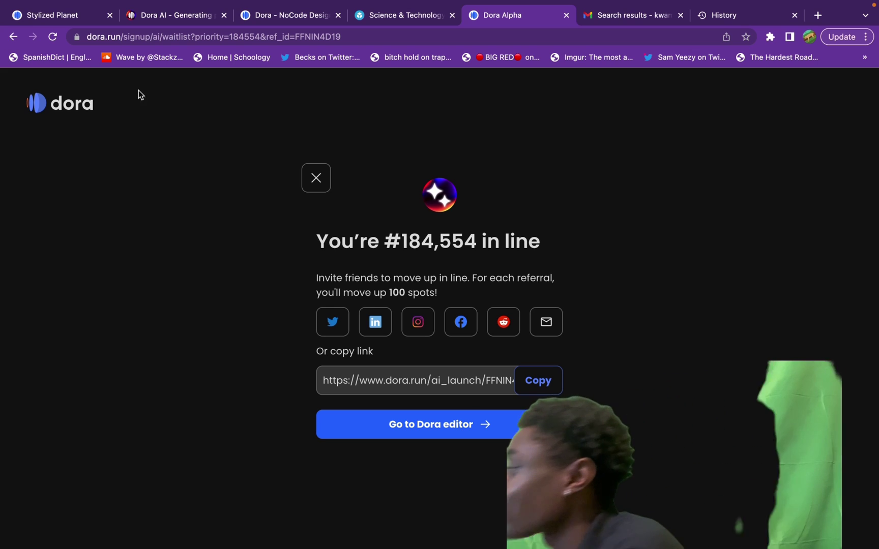
pyautogui.click(271, 14)
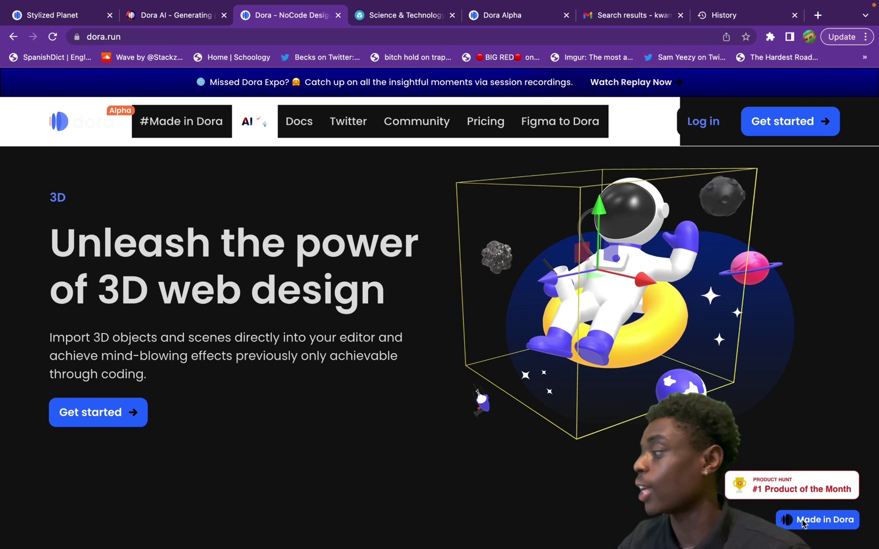
# Open the 'Made in Dora' badge in a new tab, browse the Dora AI page, then return to the homepage.
pyautogui.click(802, 522)
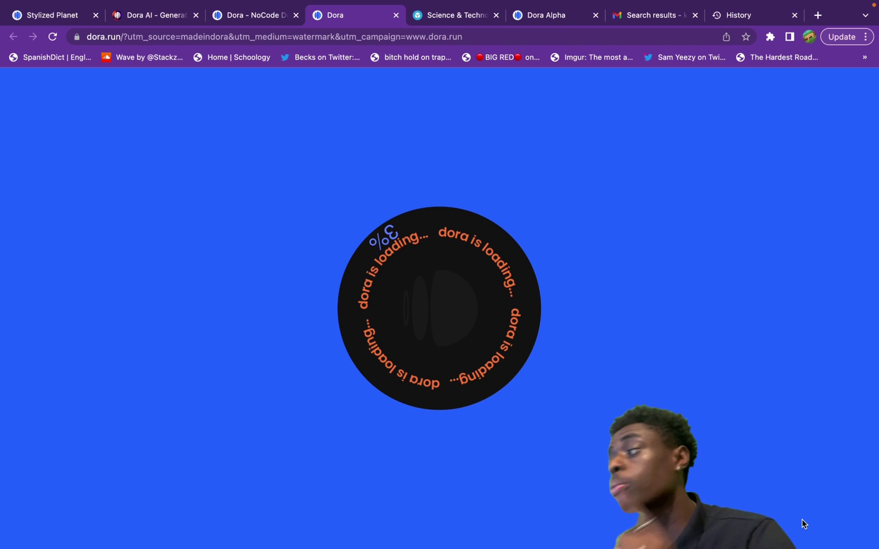
pyautogui.hotkey('ctrl', '2')
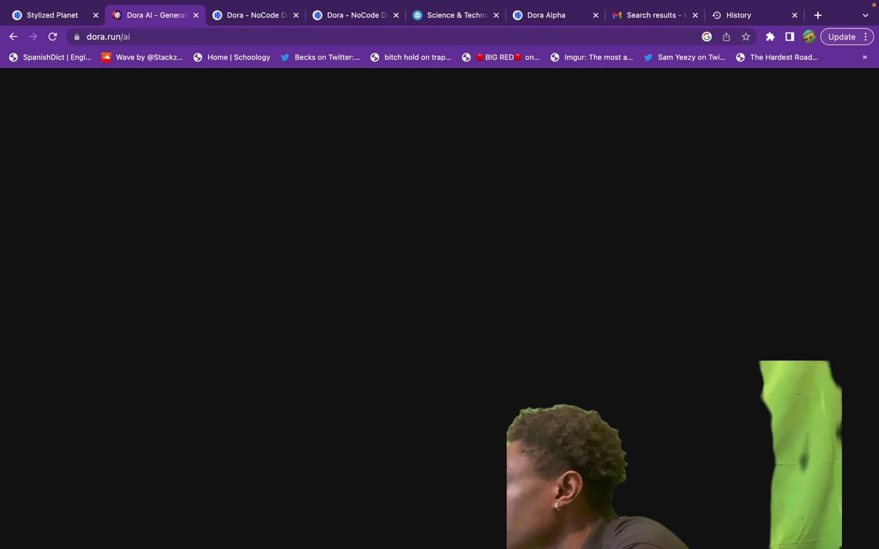
pyautogui.scroll(-10, 599, 430)
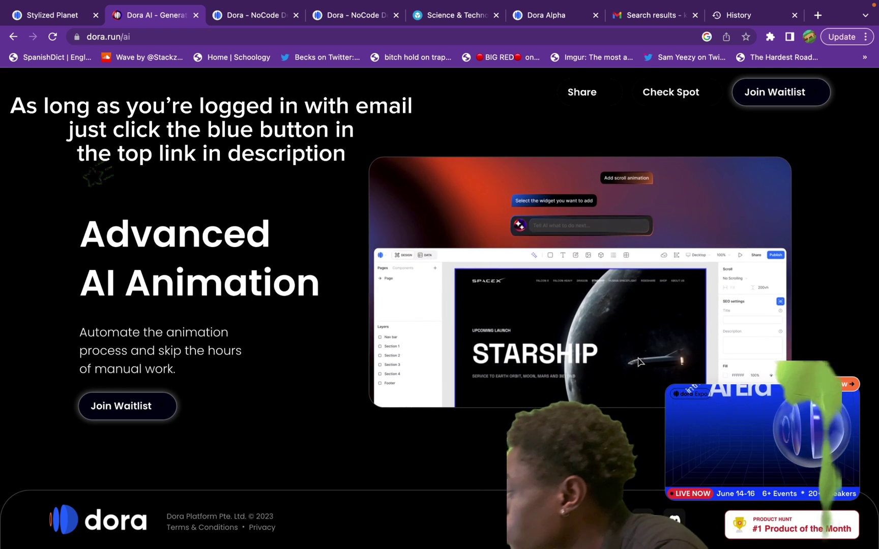
pyautogui.hotkey('ctrl', 'Tab')
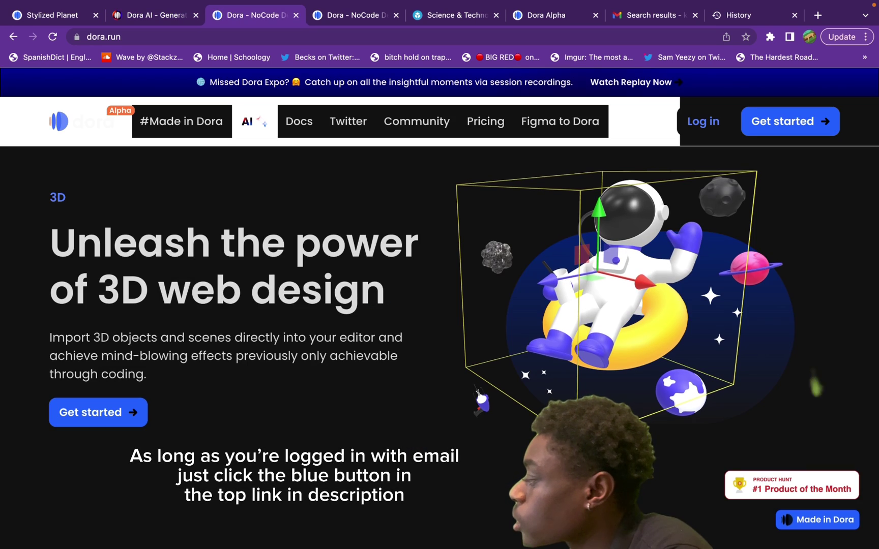
# Open the iub project from My Projects in the editor and play it in live preview.
pyautogui.click(804, 527)
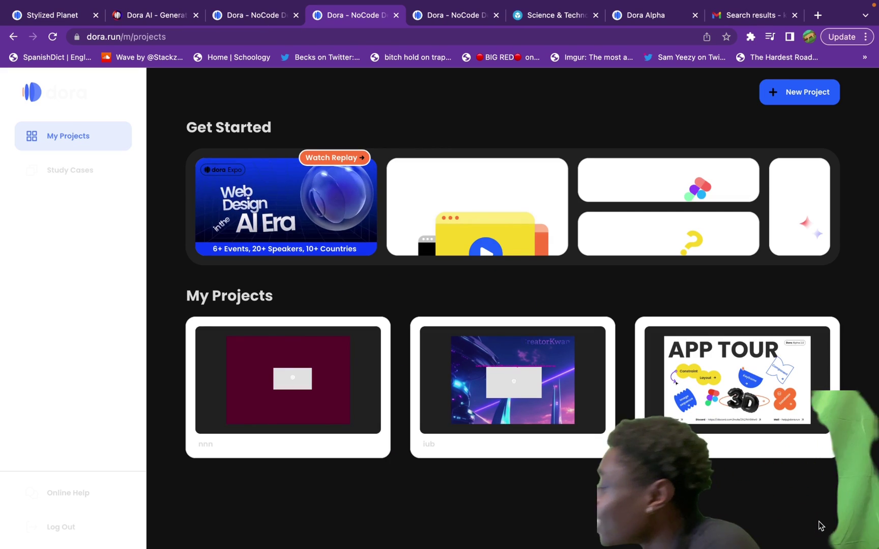
pyautogui.click(581, 423)
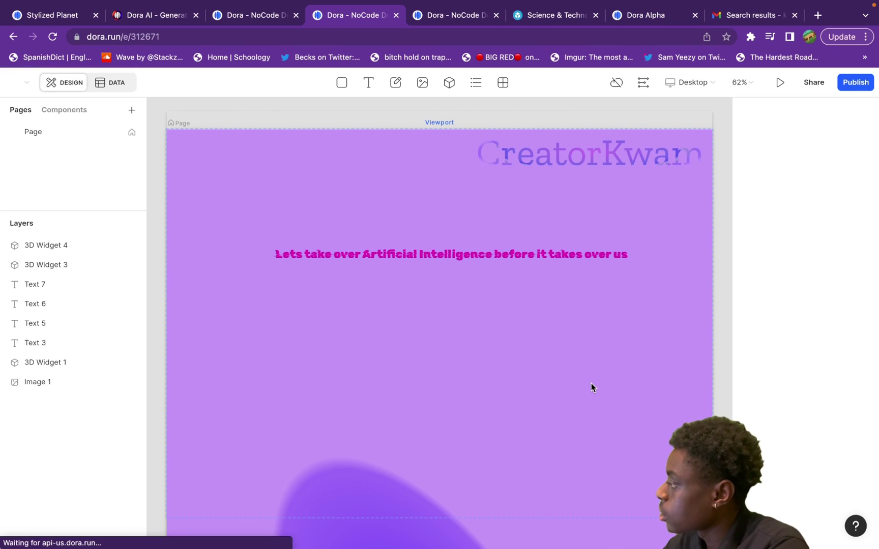
pyautogui.click(780, 83)
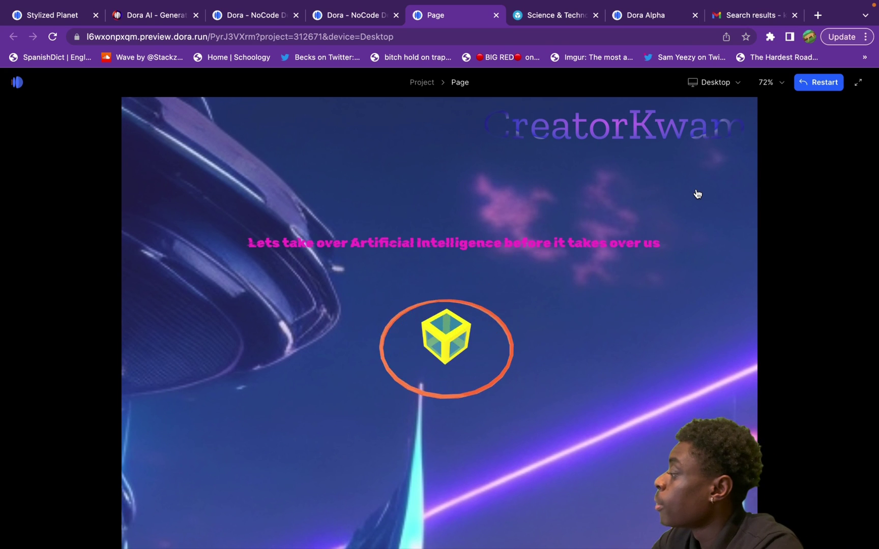
# Scroll down through the preview to check the floating models and text animations.
pyautogui.scroll(-2, 697, 194)
pyautogui.scroll(-2, 696, 192)
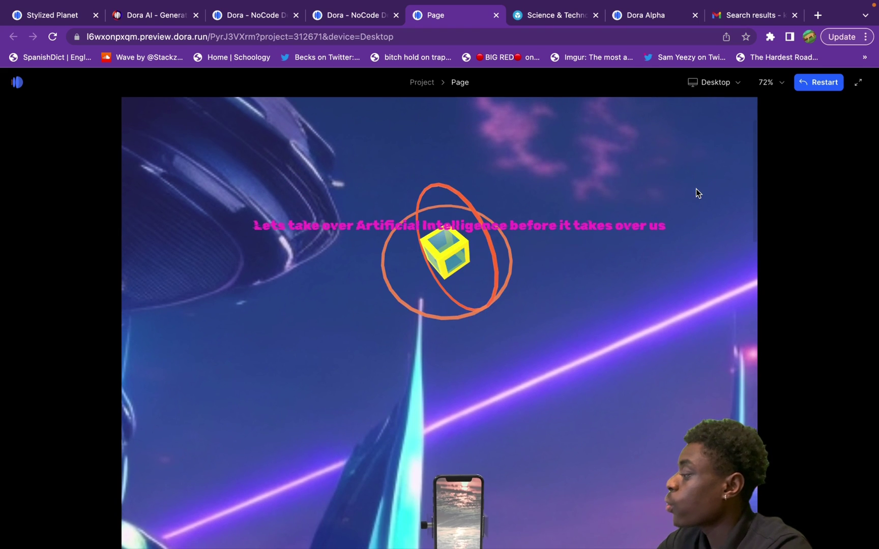
pyautogui.scroll(-2, 695, 189)
pyautogui.scroll(-1, 696, 192)
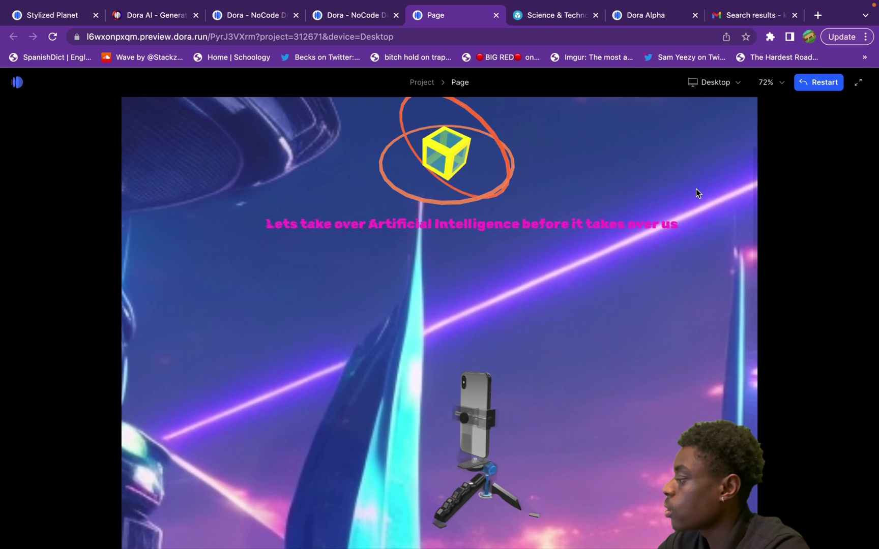
pyautogui.scroll(-2, 696, 193)
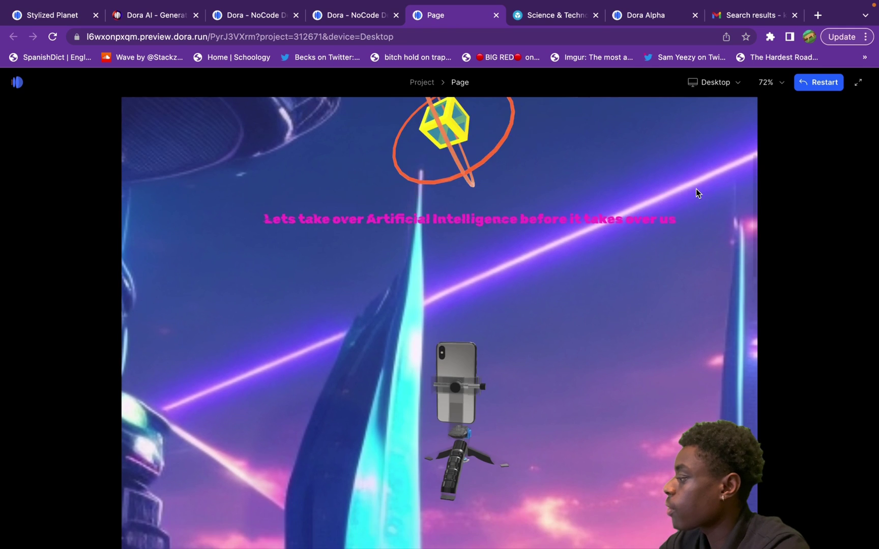
pyautogui.scroll(-1, 696, 192)
pyautogui.scroll(-1, 696, 192)
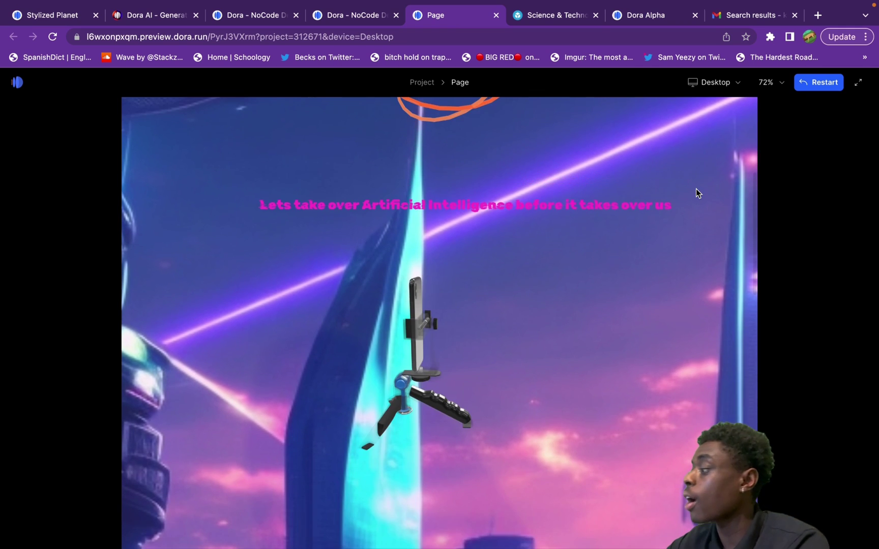
pyautogui.scroll(-1, 695, 193)
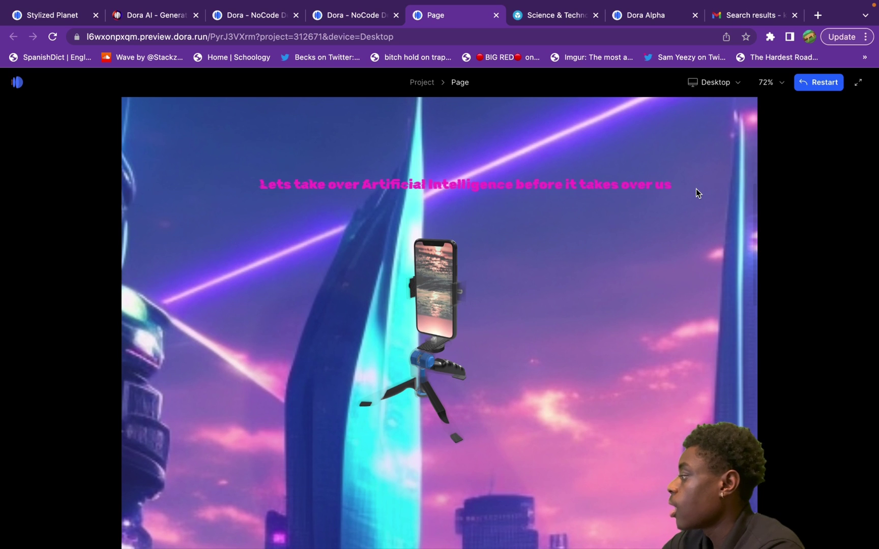
pyautogui.scroll(-1, 696, 189)
pyautogui.scroll(-1, 695, 190)
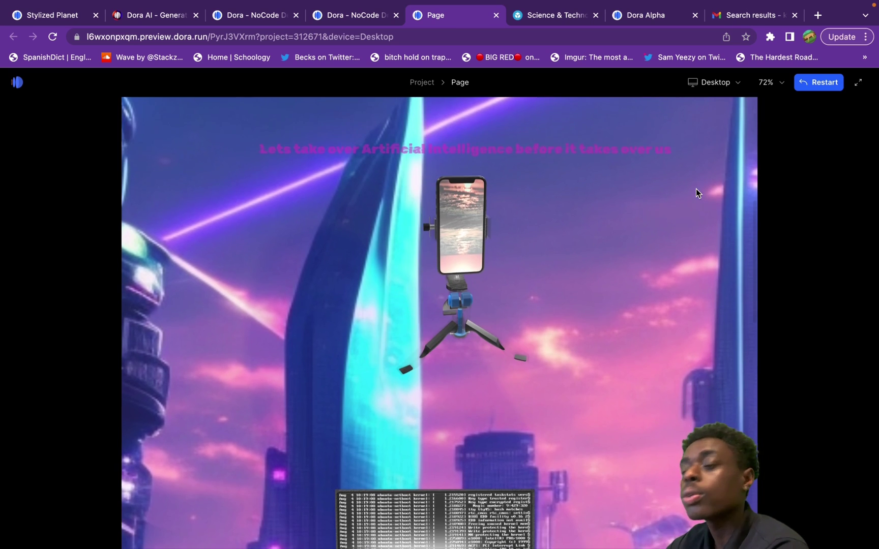
pyautogui.scroll(-1, 696, 189)
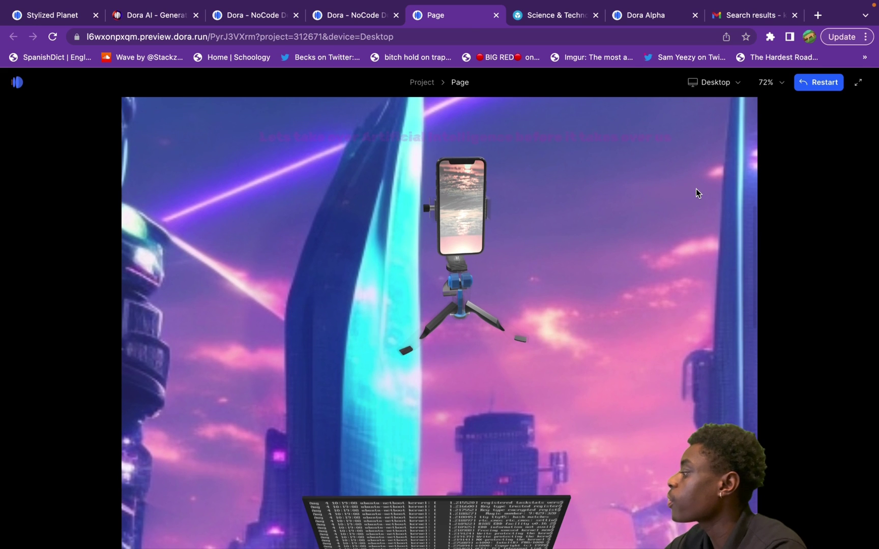
pyautogui.scroll(-1, 696, 193)
pyautogui.scroll(-3, 696, 189)
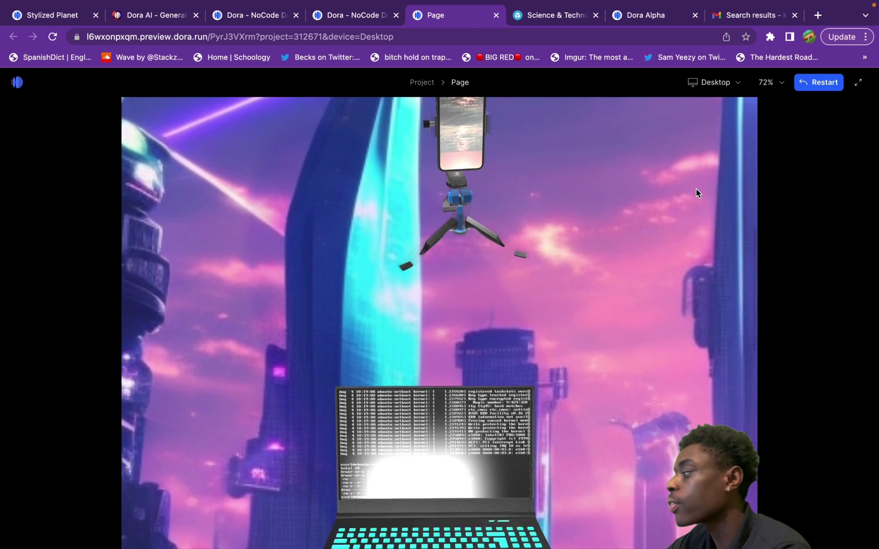
pyautogui.scroll(-2, 696, 190)
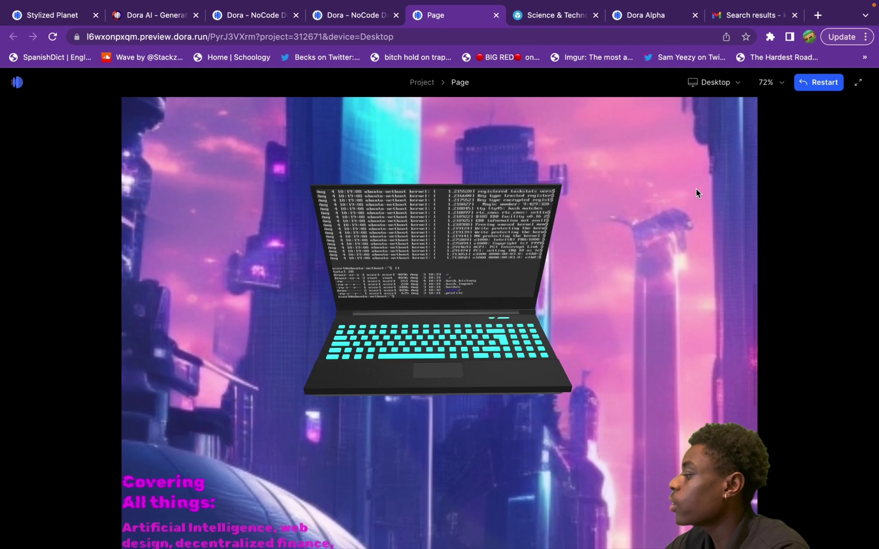
pyautogui.scroll(-3, 696, 189)
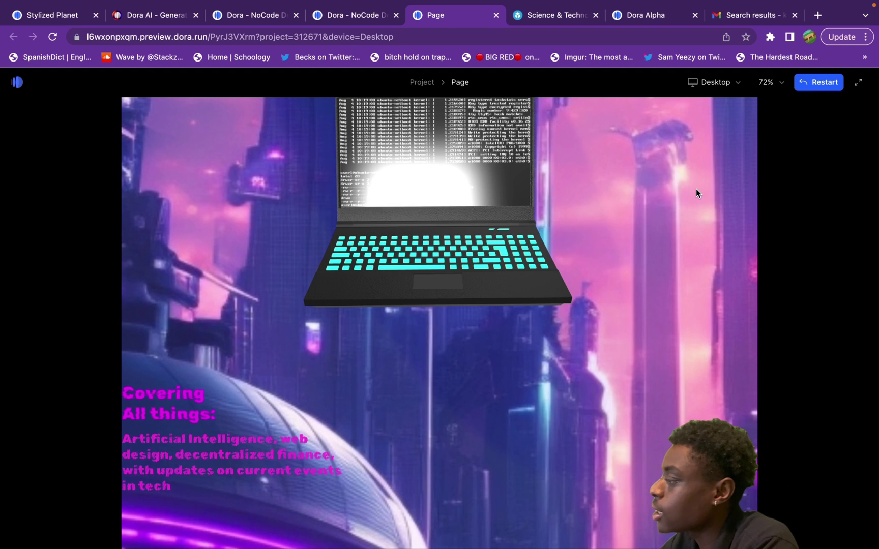
pyautogui.scroll(-3, 696, 193)
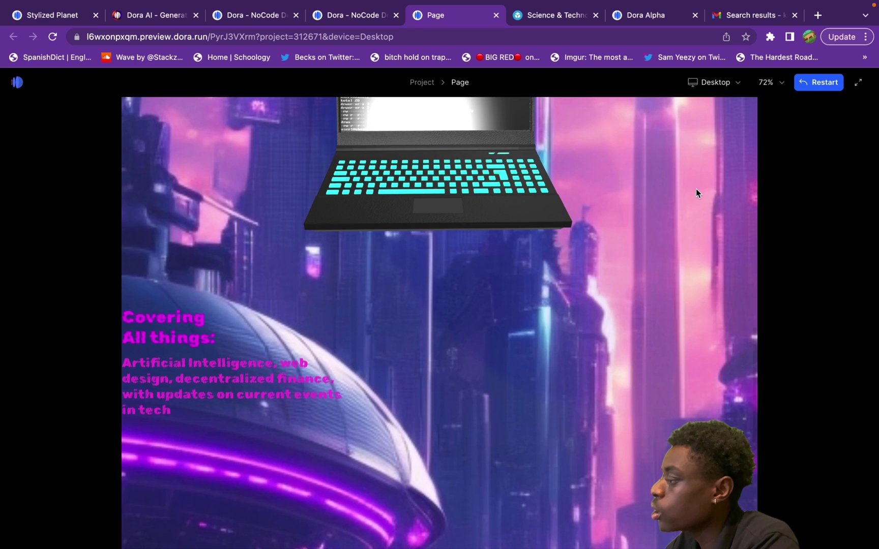
pyautogui.scroll(-5, 695, 190)
pyautogui.scroll(-3, 695, 193)
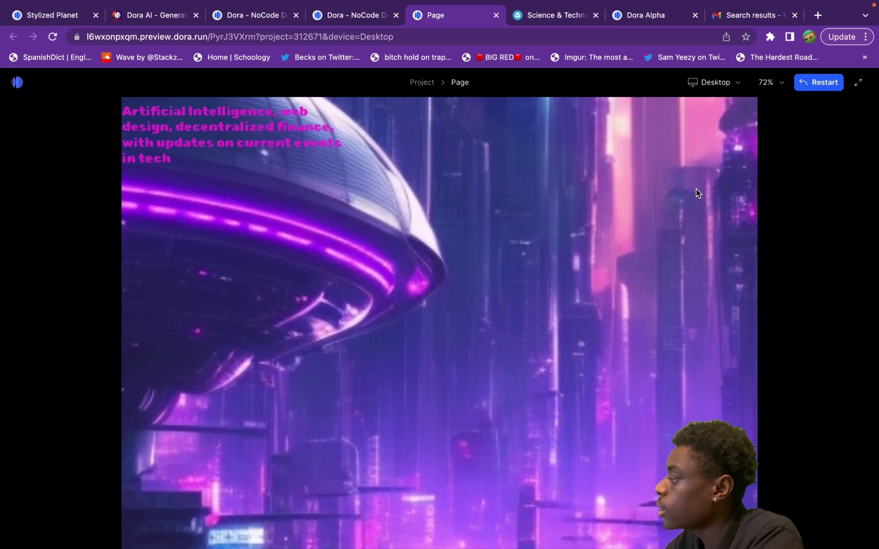
pyautogui.scroll(-3, 695, 193)
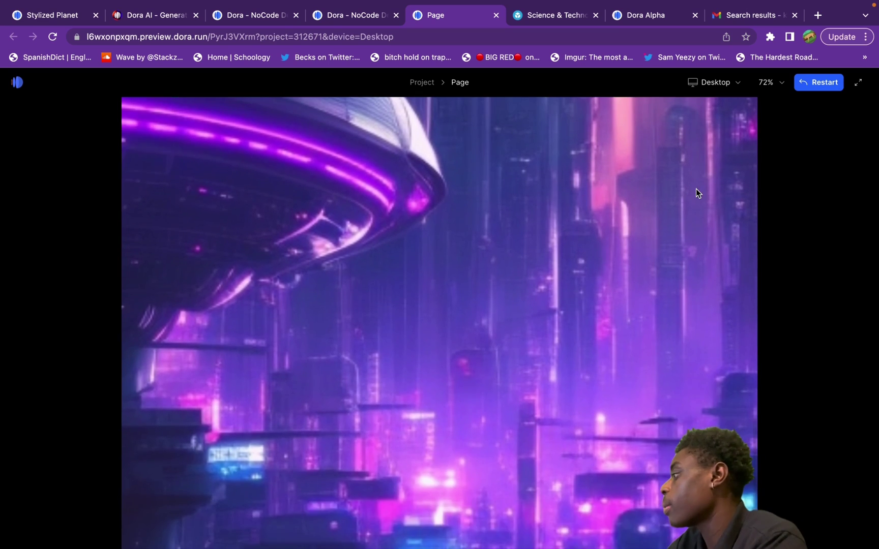
# Scroll back up the preview, then go back to the project's editor tab.
pyautogui.scroll(6, 695, 189)
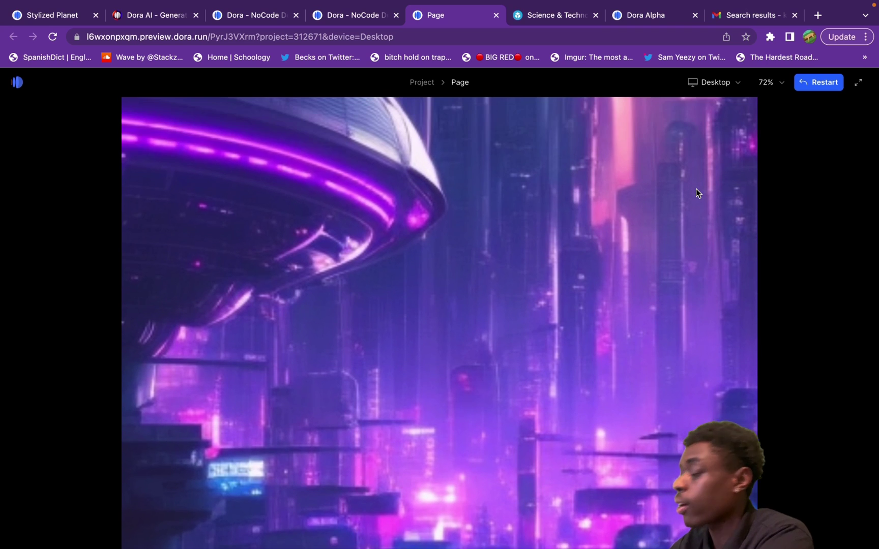
pyautogui.scroll(5, 695, 192)
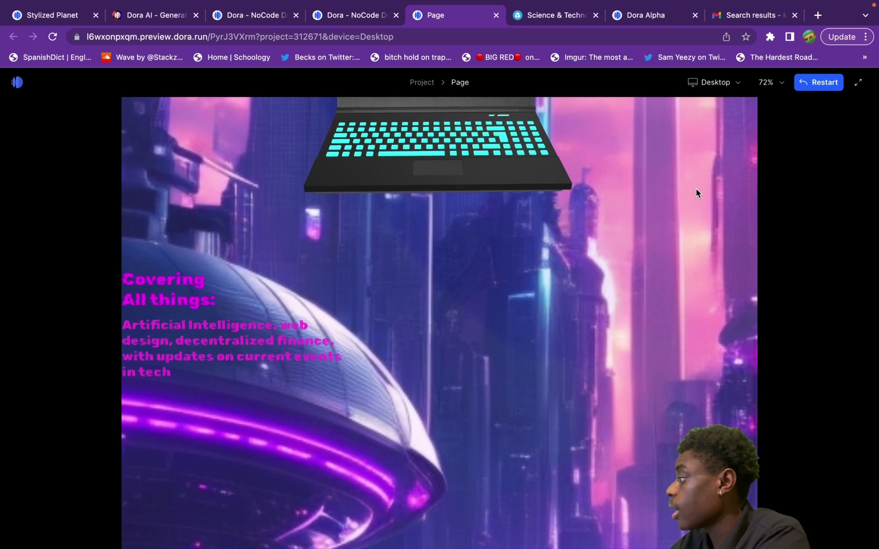
pyautogui.scroll(8, 696, 192)
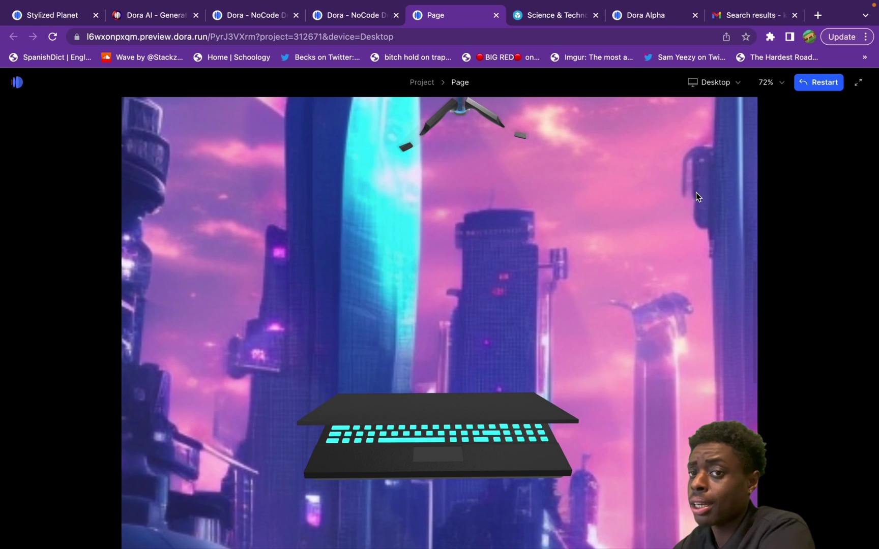
pyautogui.scroll(5, 696, 192)
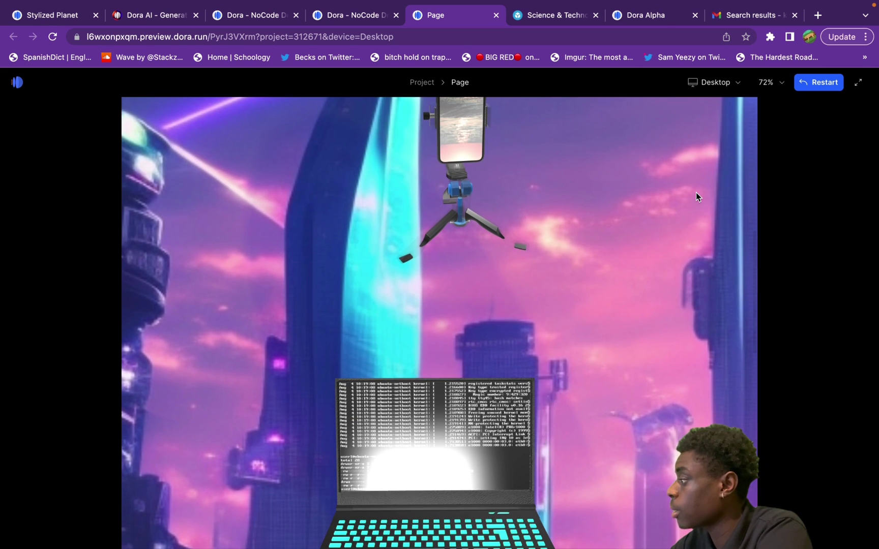
pyautogui.scroll(4, 696, 192)
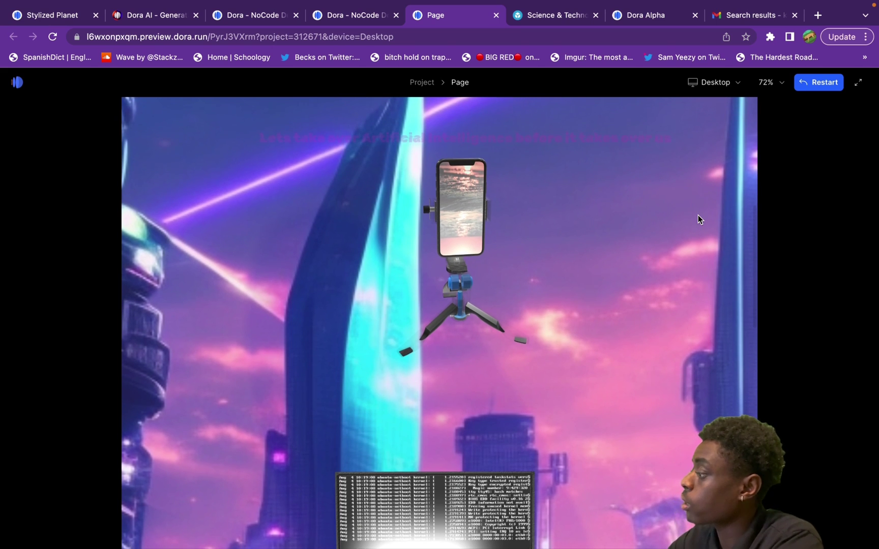
pyautogui.scroll(4, 697, 219)
pyautogui.scroll(2, 697, 219)
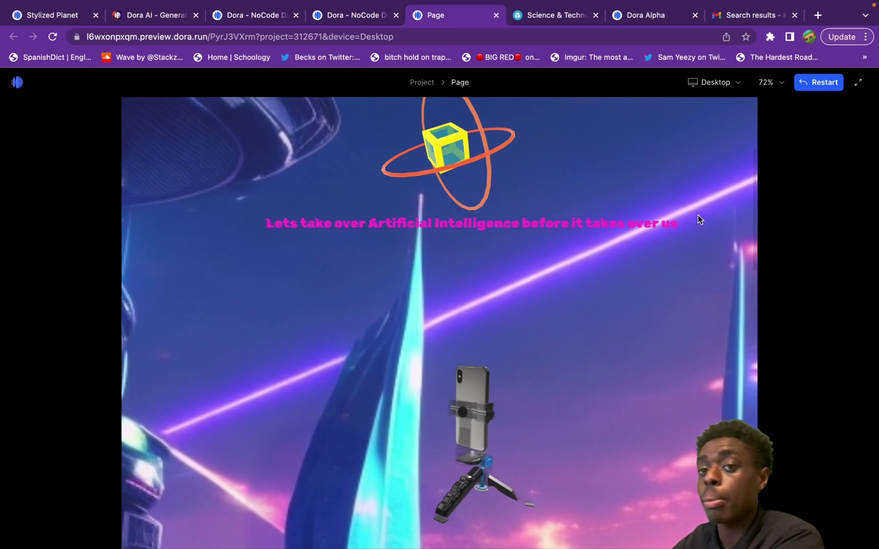
pyautogui.scroll(2, 697, 219)
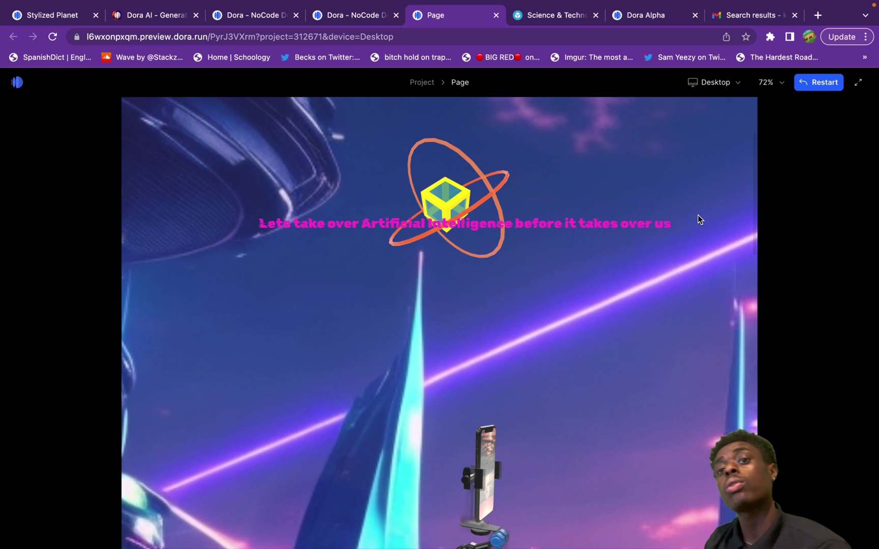
pyautogui.scroll(3, 698, 219)
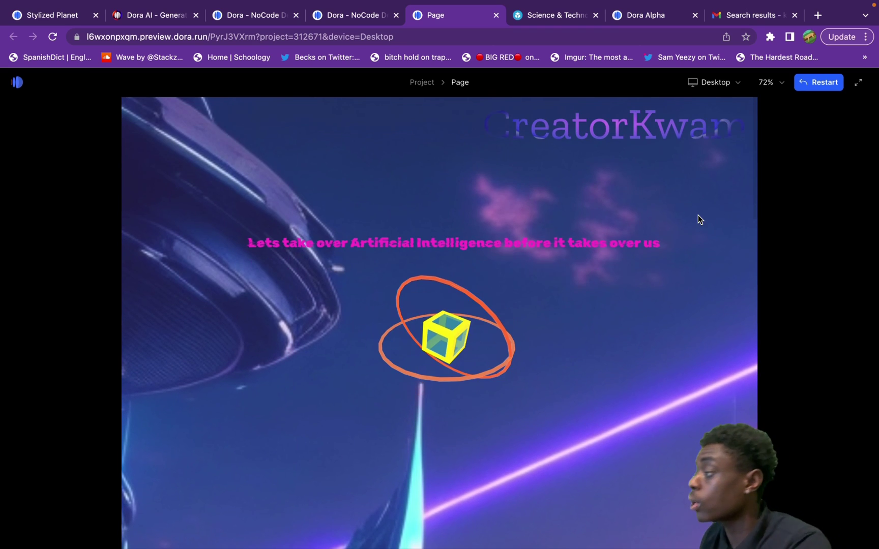
pyautogui.scroll(-3, 698, 220)
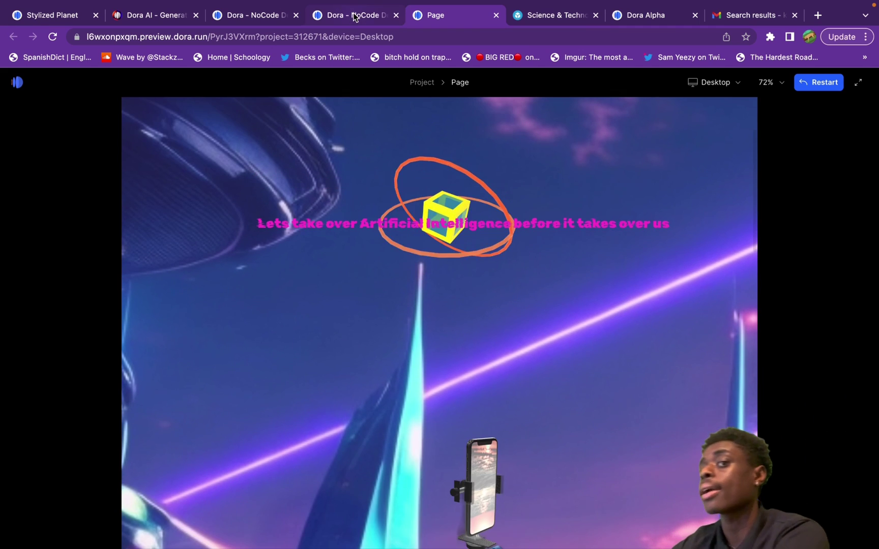
pyautogui.click(353, 16)
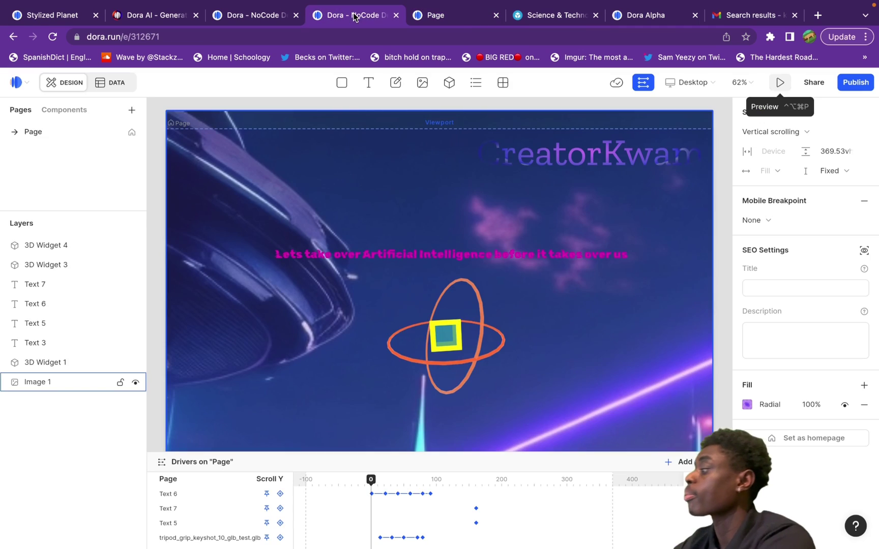
# Select the cyberpunk city background image and scroll the canvas down and left.
pyautogui.click(412, 189)
pyautogui.scroll(-2, 412, 189)
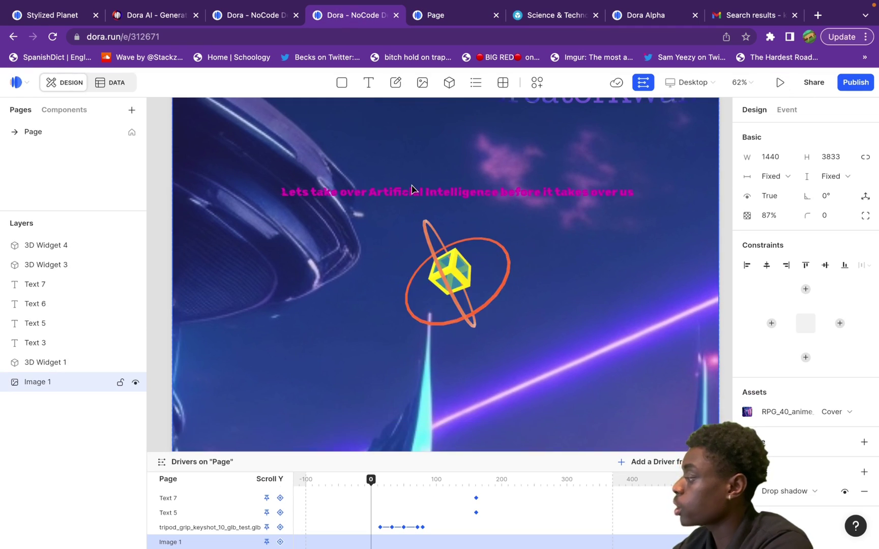
pyautogui.scroll(-5, 412, 189)
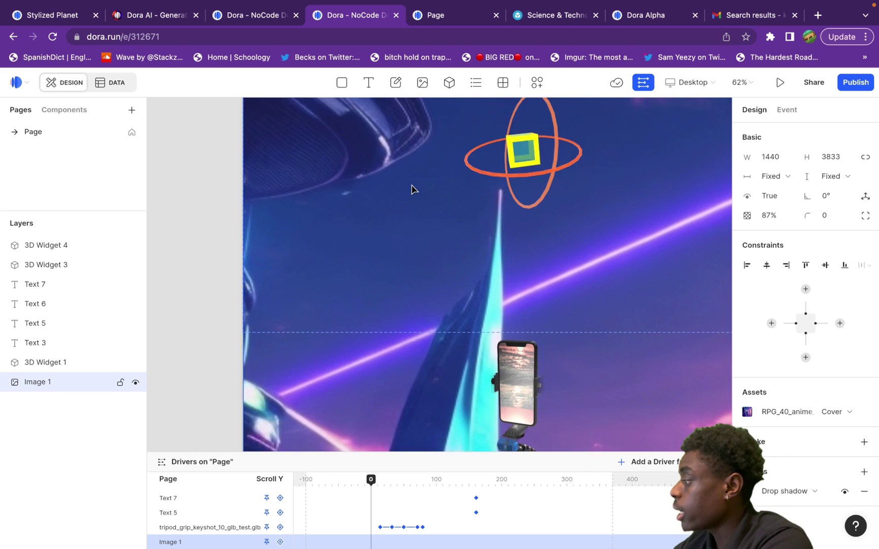
pyautogui.scroll(-4, 412, 189)
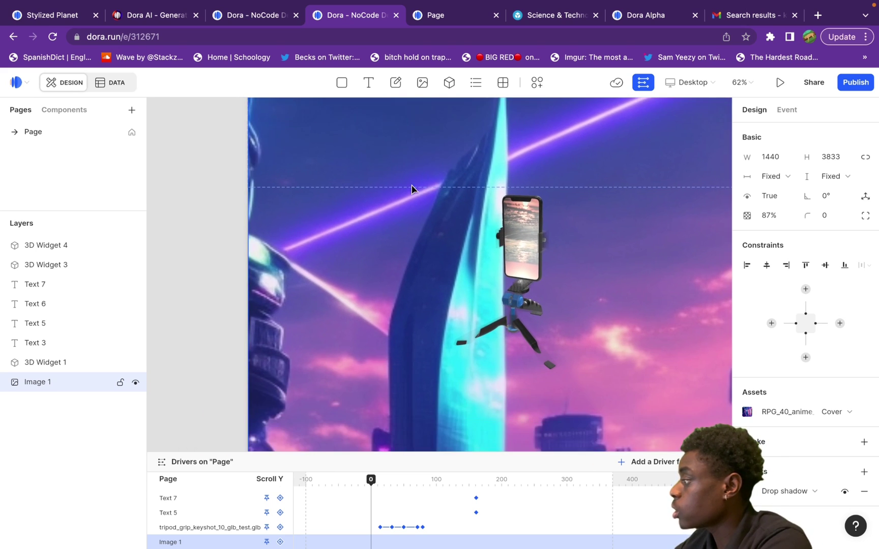
pyautogui.scroll(-6, 412, 189)
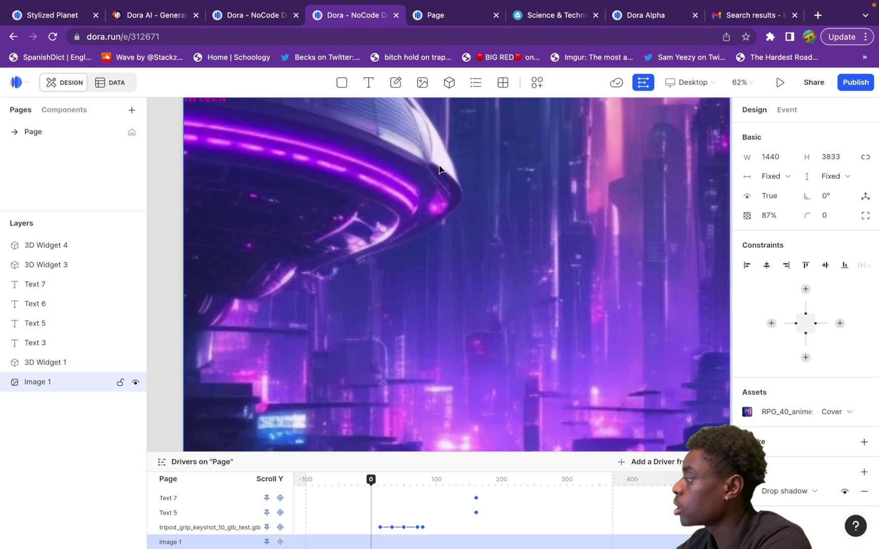
pyautogui.hscroll(-3, 439, 169)
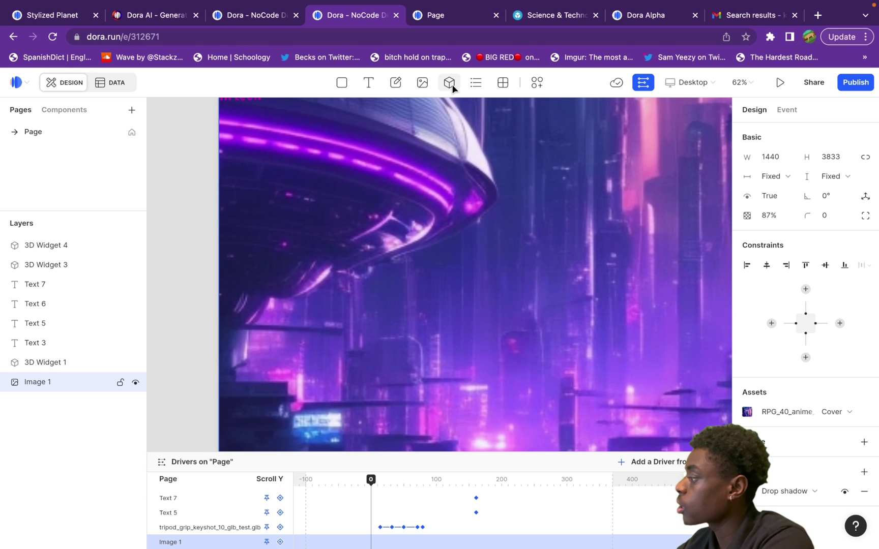
# Place 3D Widget 5 on the canvas and enlarge it to 741 × 465.
pyautogui.click(450, 84)
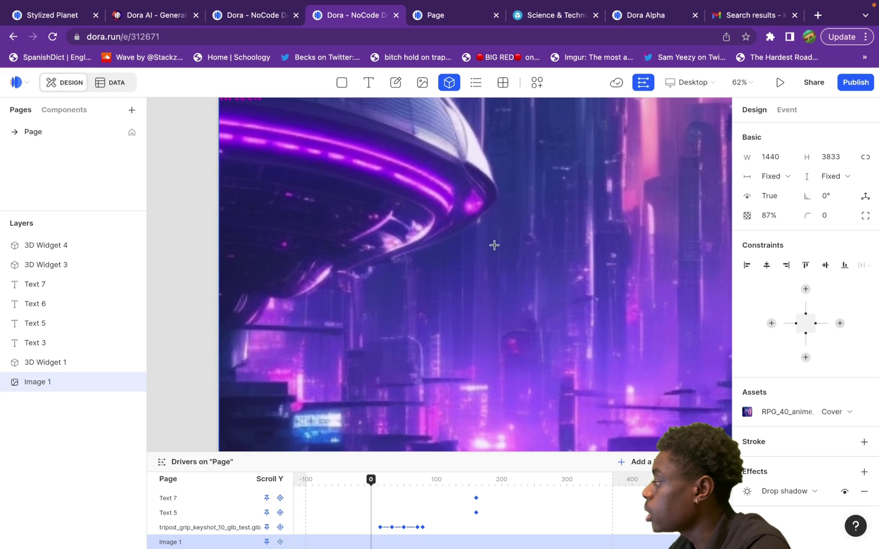
pyautogui.click(567, 286)
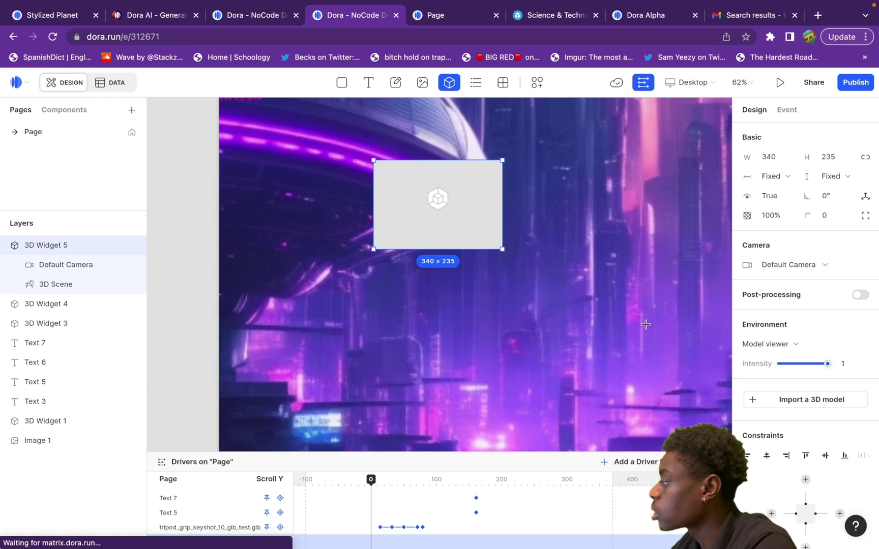
pyautogui.moveTo(647, 332); pyautogui.dragTo(655, 337)
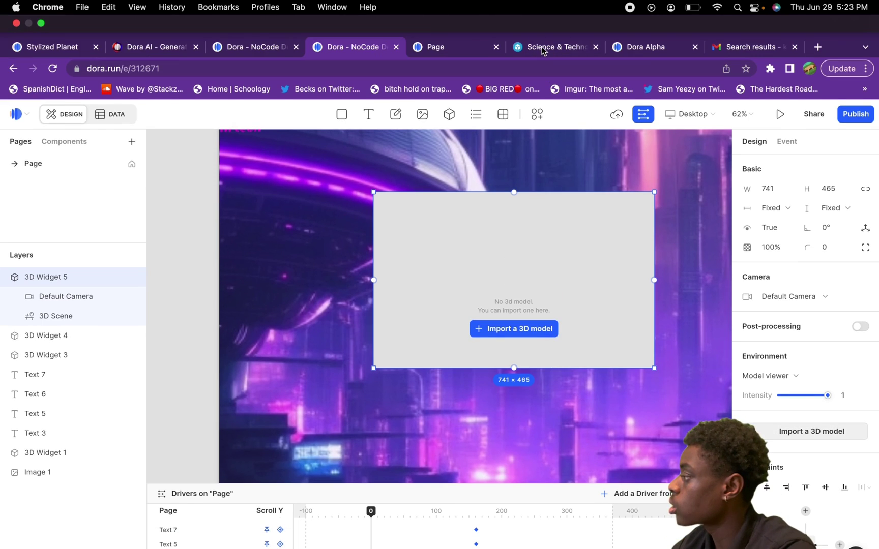
# Download the Sketchfab Robot Playground model in GLB format as robot_playground.glb (8MB).
pyautogui.click(543, 49)
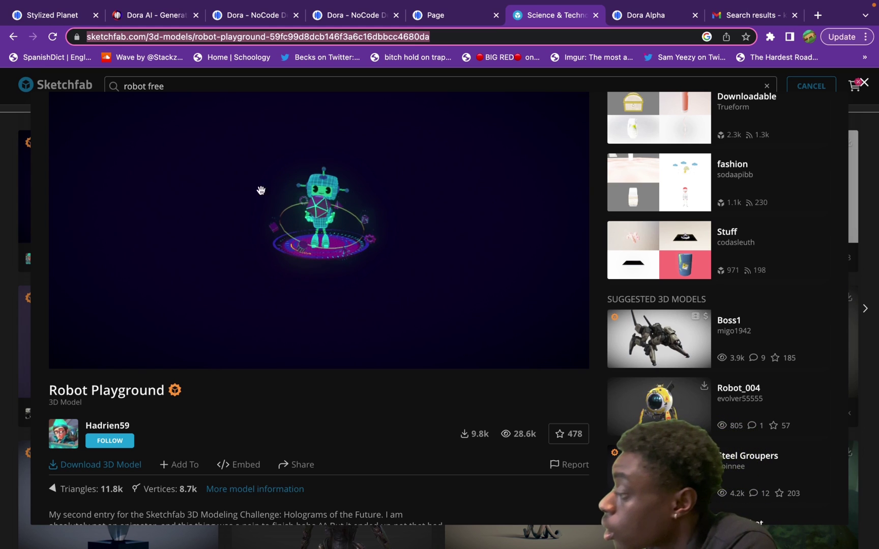
pyautogui.click(101, 466)
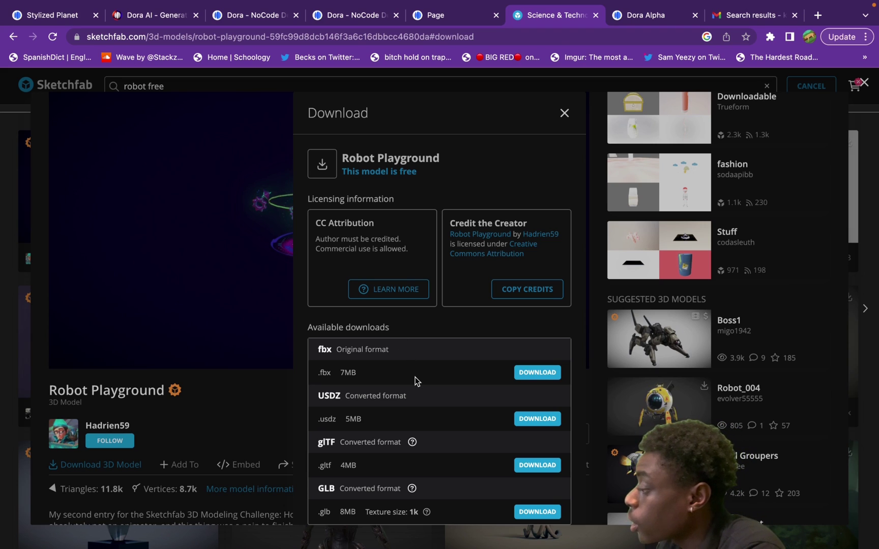
pyautogui.scroll(-3, 418, 382)
pyautogui.click(528, 448)
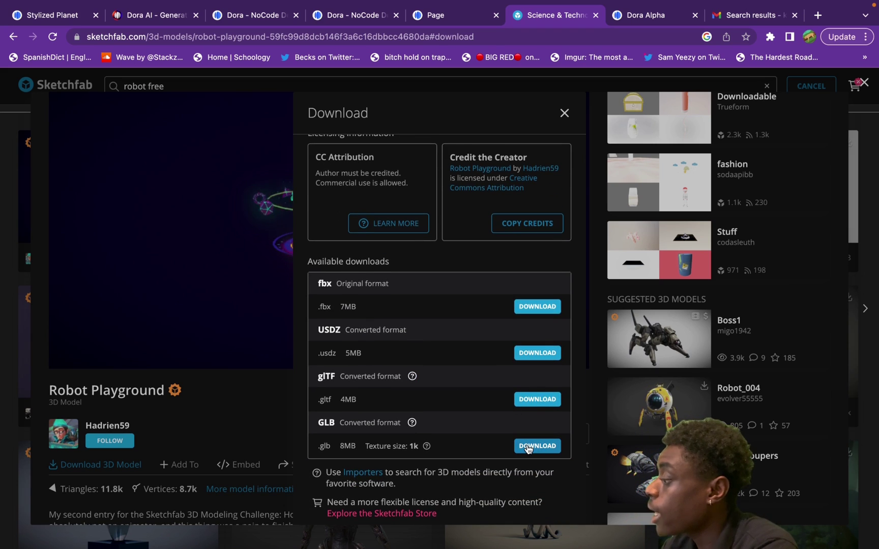
pyautogui.click(528, 446)
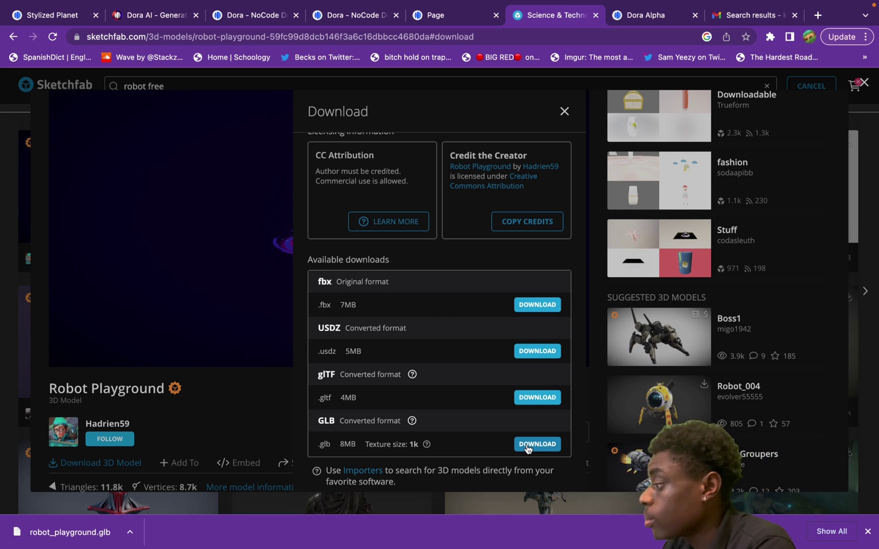
pyautogui.hotkey('ctrl', 'shift', 'Tab')
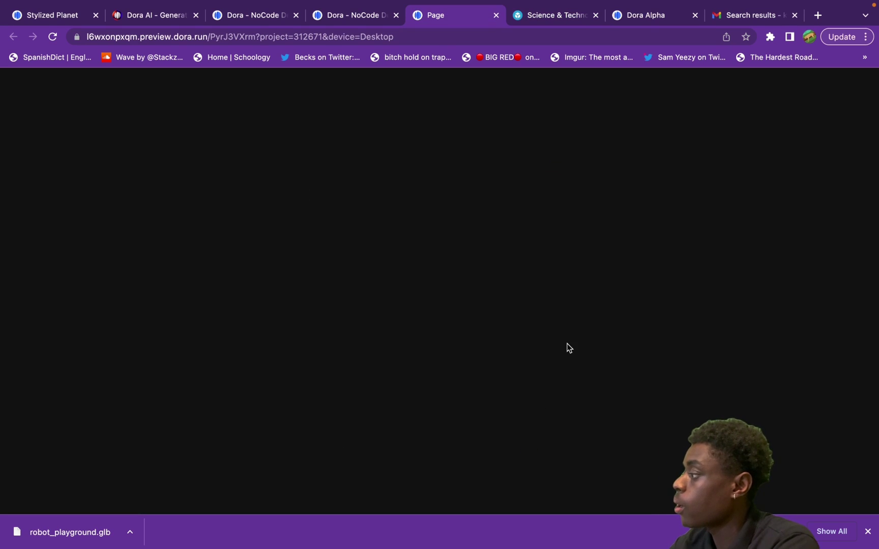
# Import robot_playground.glb into 3D Widget 5 and enter the widget's 3D scene editor.
pyautogui.hotkey('ctrl', 'shift', 'Tab')
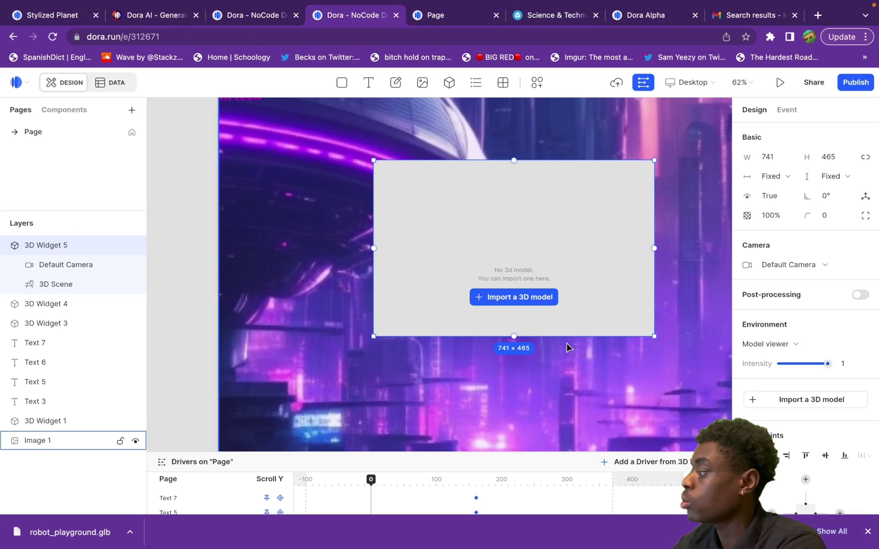
pyautogui.click(790, 400)
pyautogui.click(681, 402)
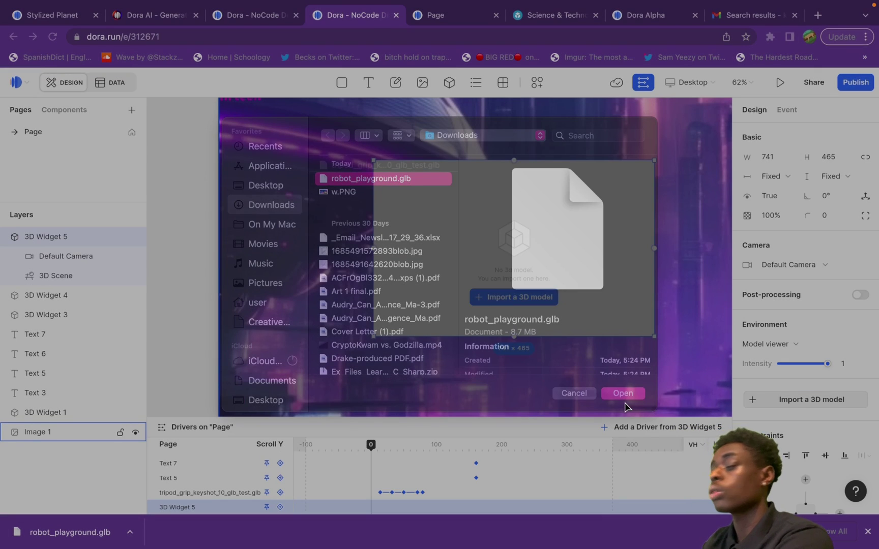
pyautogui.doubleClick(535, 258)
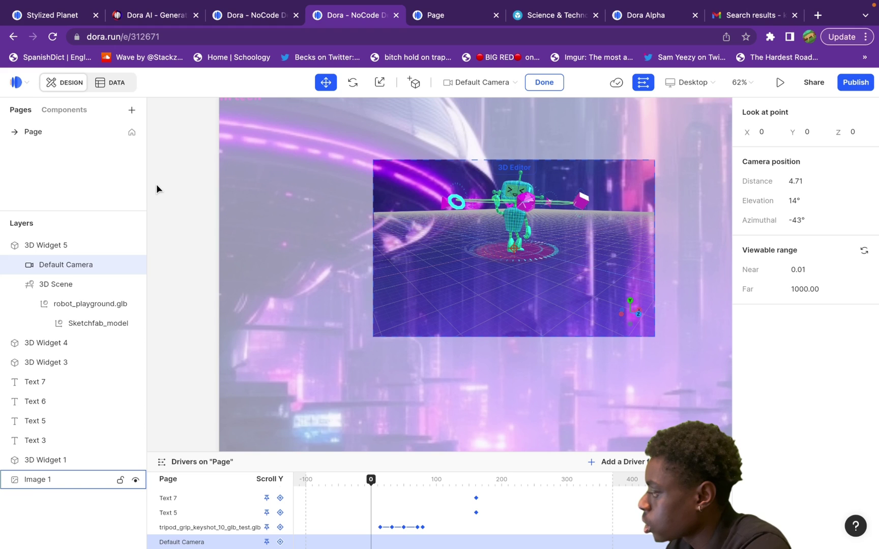
# Select the robot_playground.glb model in the widget's layers and enable its Experiment animation.
pyautogui.click(288, 260)
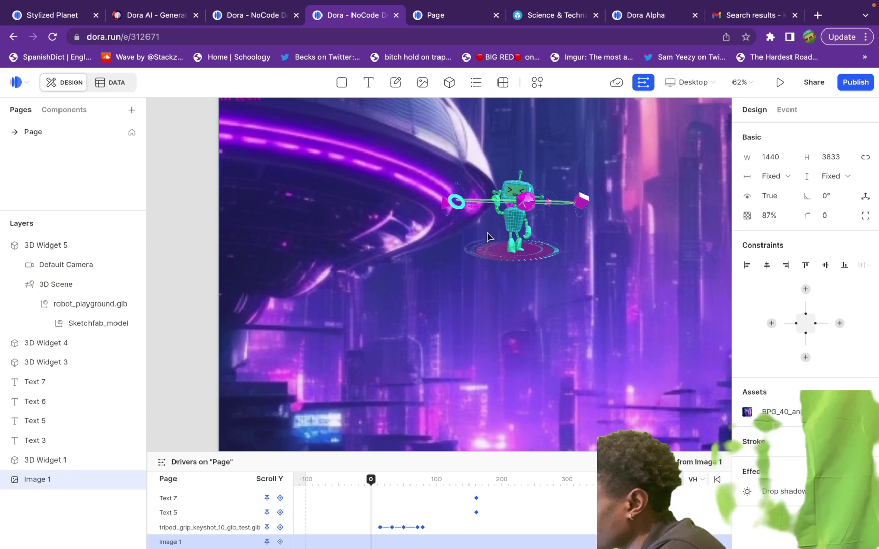
pyautogui.click(72, 302)
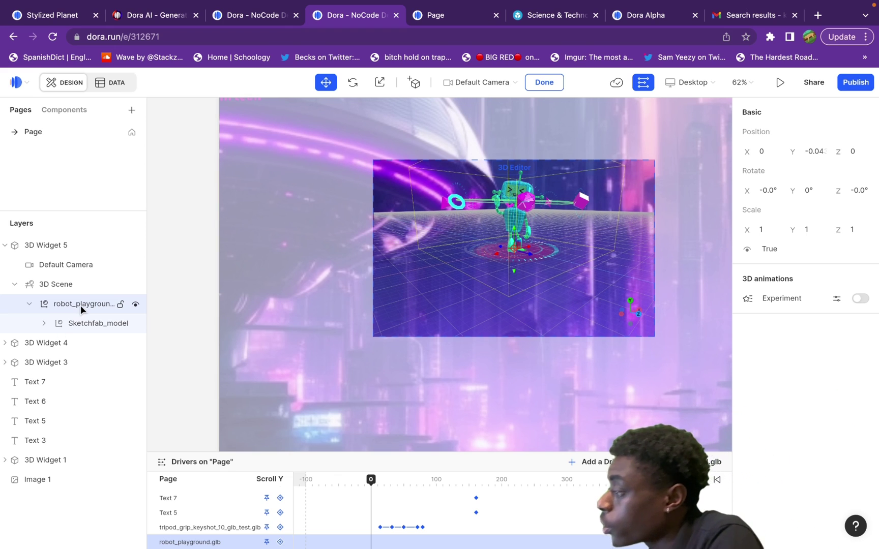
pyautogui.click(61, 248)
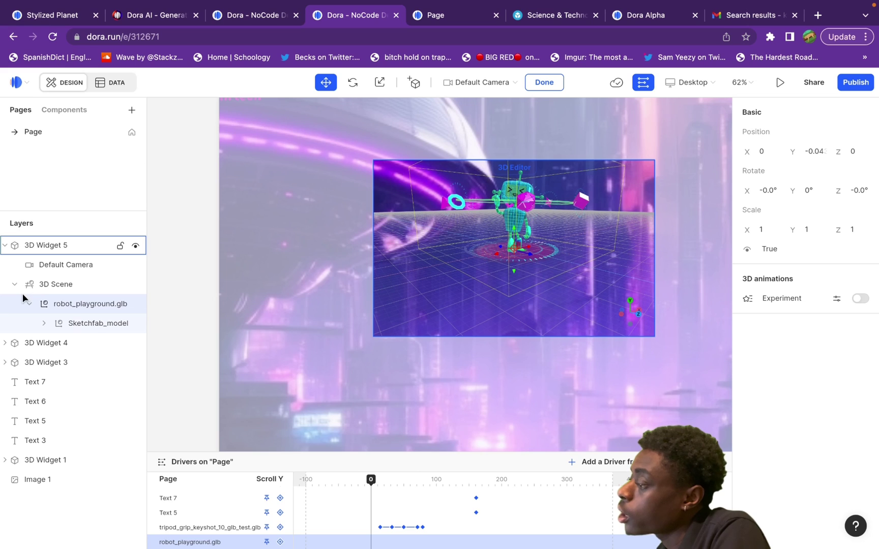
pyautogui.press('Down')
pyautogui.press('Down')
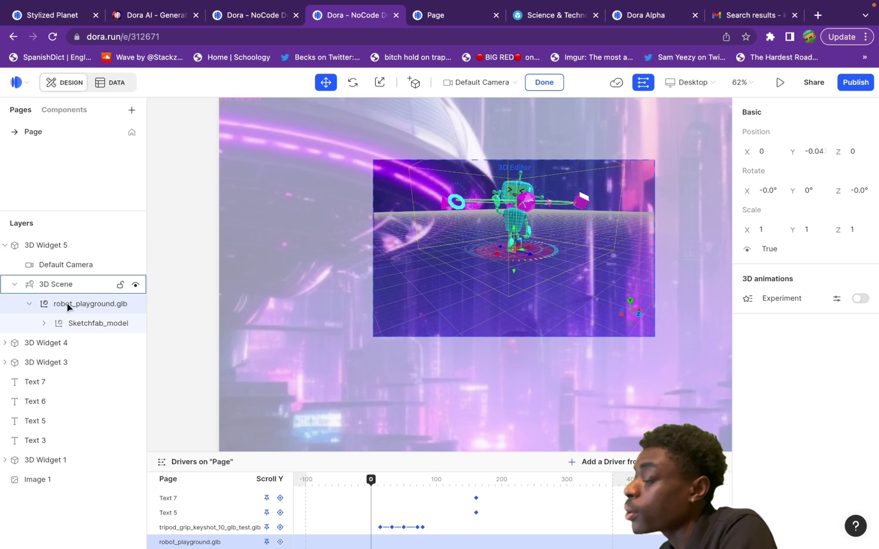
pyautogui.press('Down')
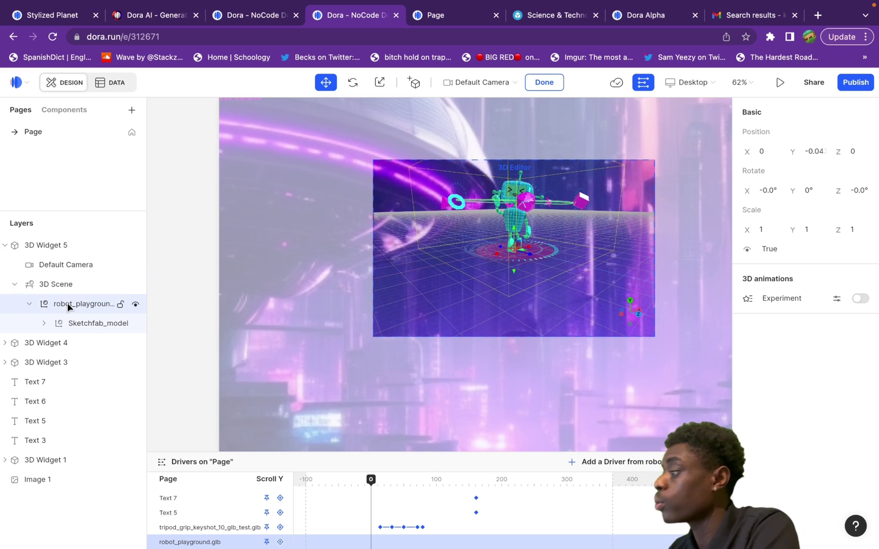
pyautogui.click(860, 299)
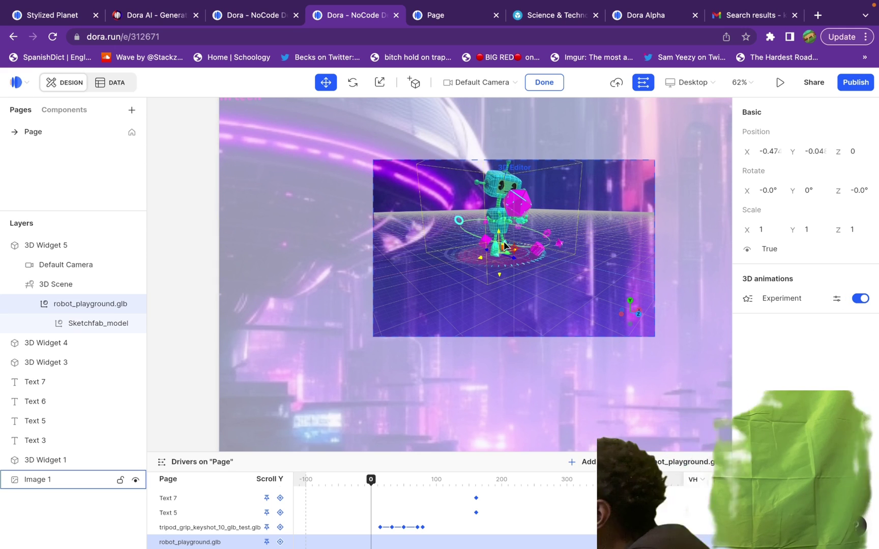
# Exit the 3D editor and draw an image box on the page's left side for a thumbnail.
pyautogui.press('Escape')
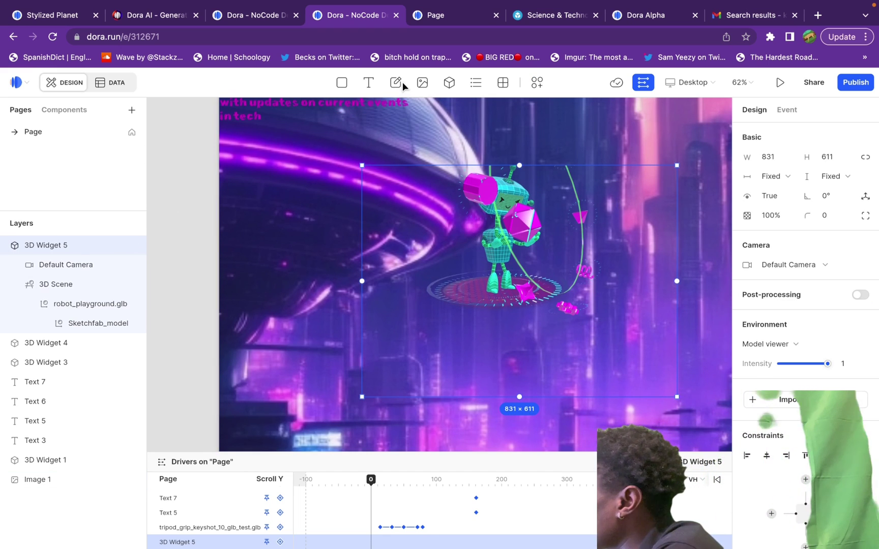
pyautogui.press('Escape')
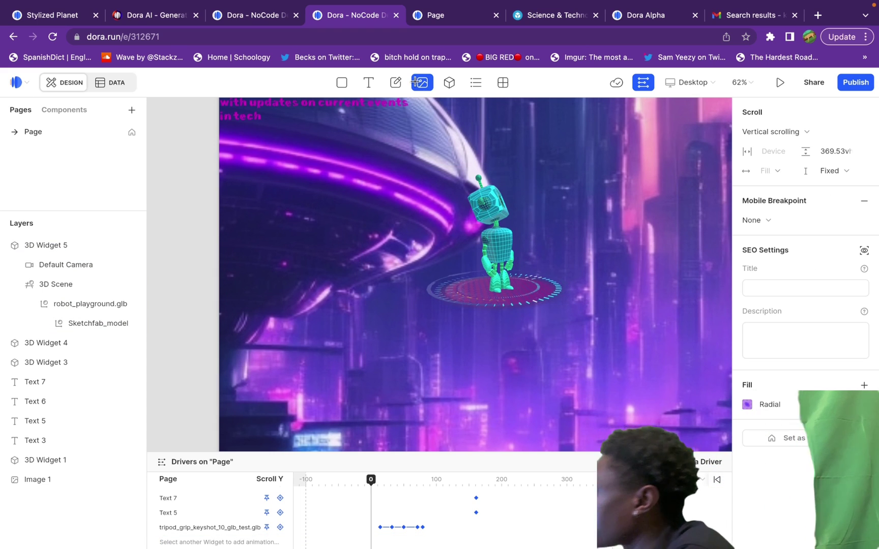
pyautogui.click(418, 84)
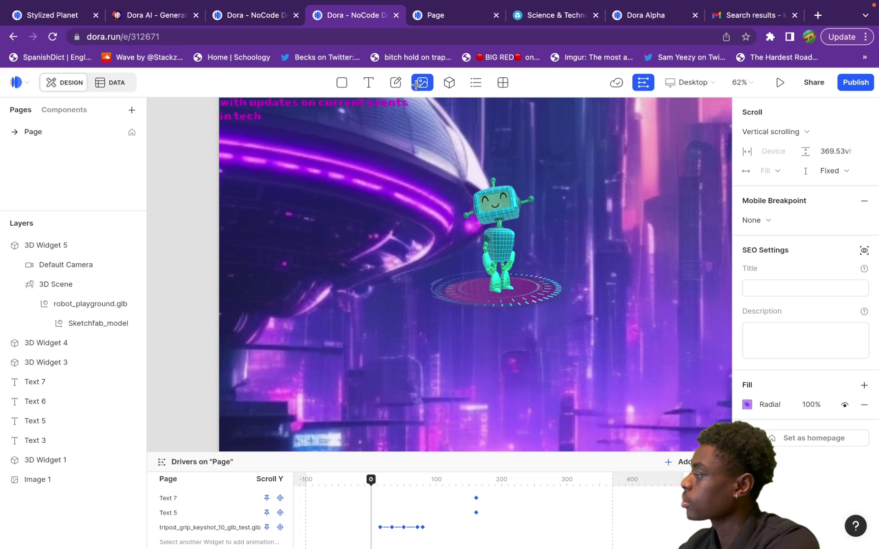
pyautogui.moveTo(239, 283); pyautogui.dragTo(339, 339)
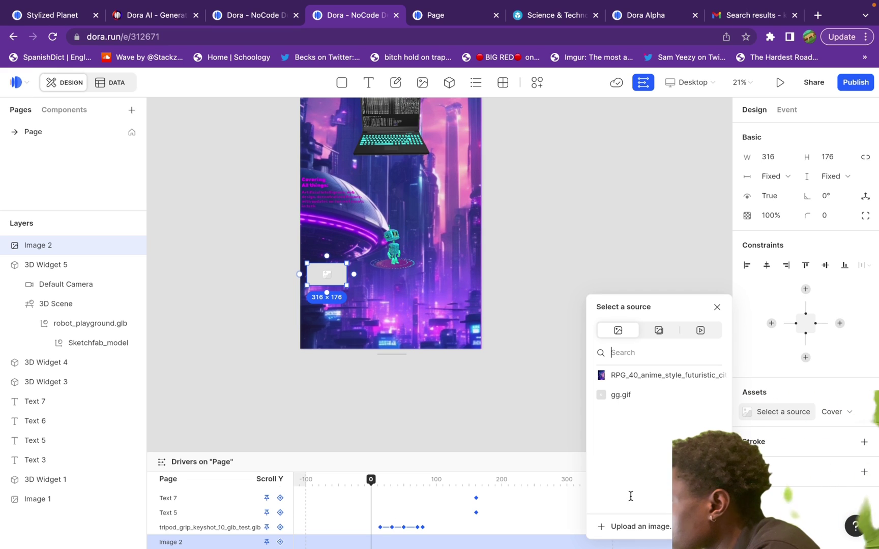
pyautogui.click(623, 531)
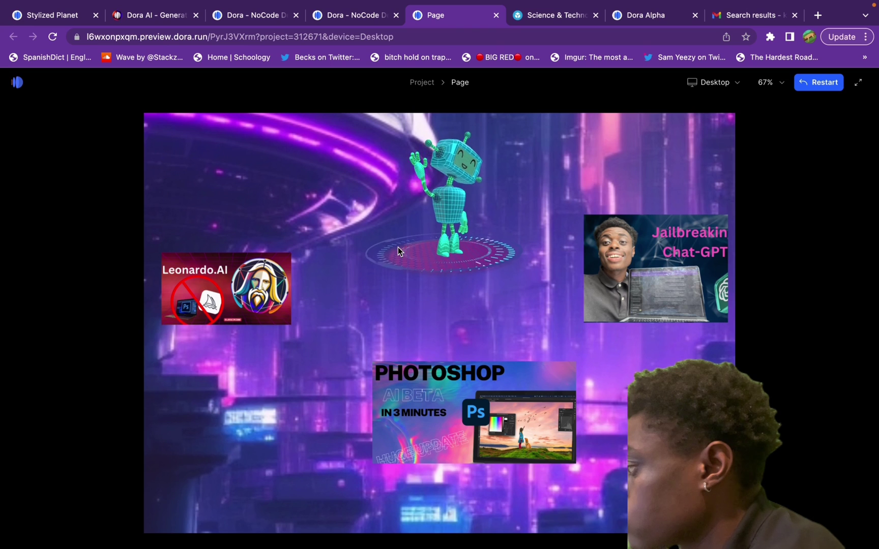
pyautogui.scroll(1, 712, 223)
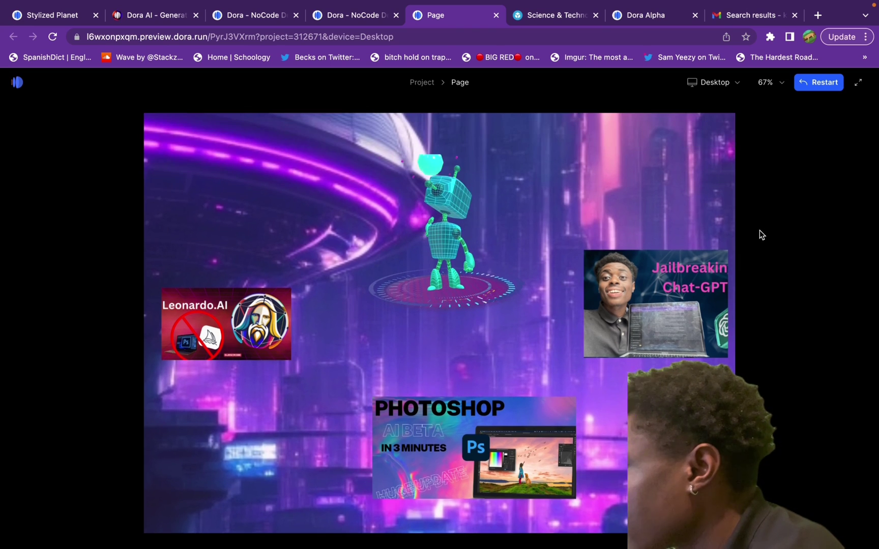